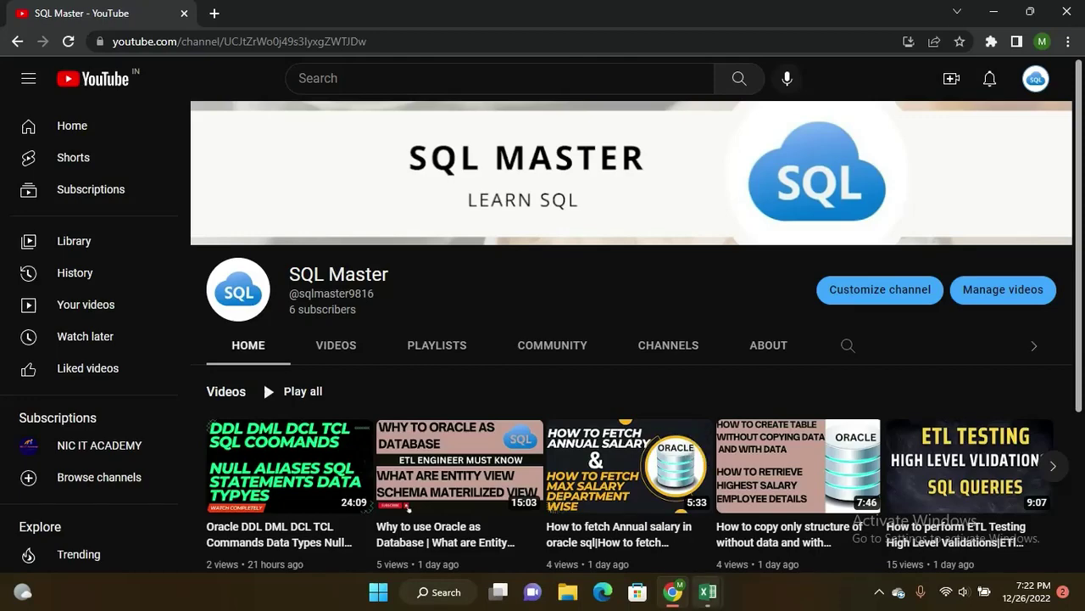
# - Bring up the Test_Case_Template workbook and review the Project Name label and its value, Facebook
pyautogui.moveTo(714, 604)
pyautogui.click(623, 509)
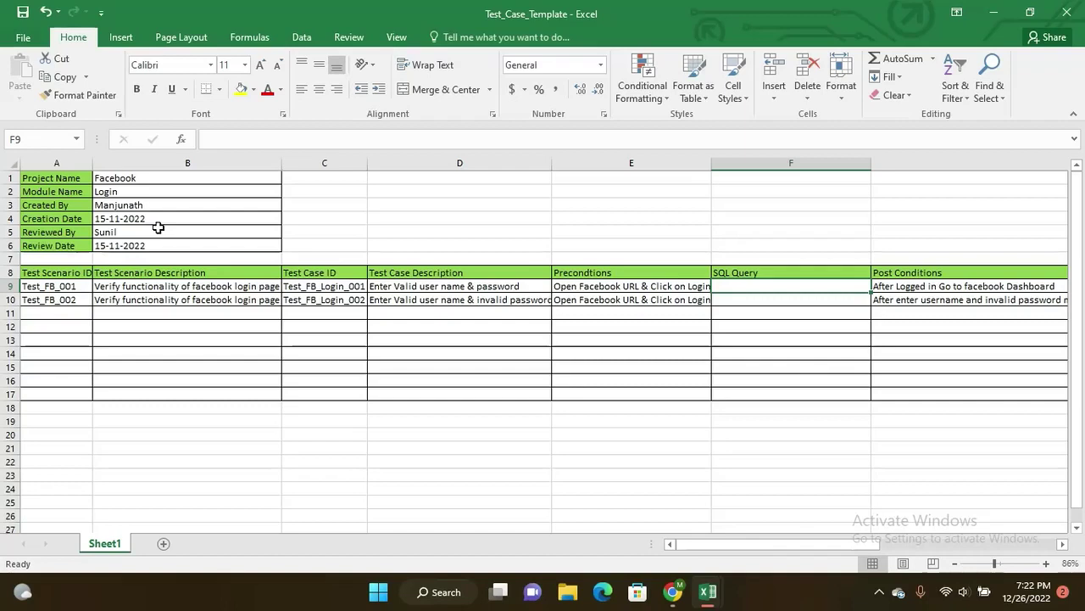
pyautogui.moveTo(73, 179); pyautogui.dragTo(67, 254)
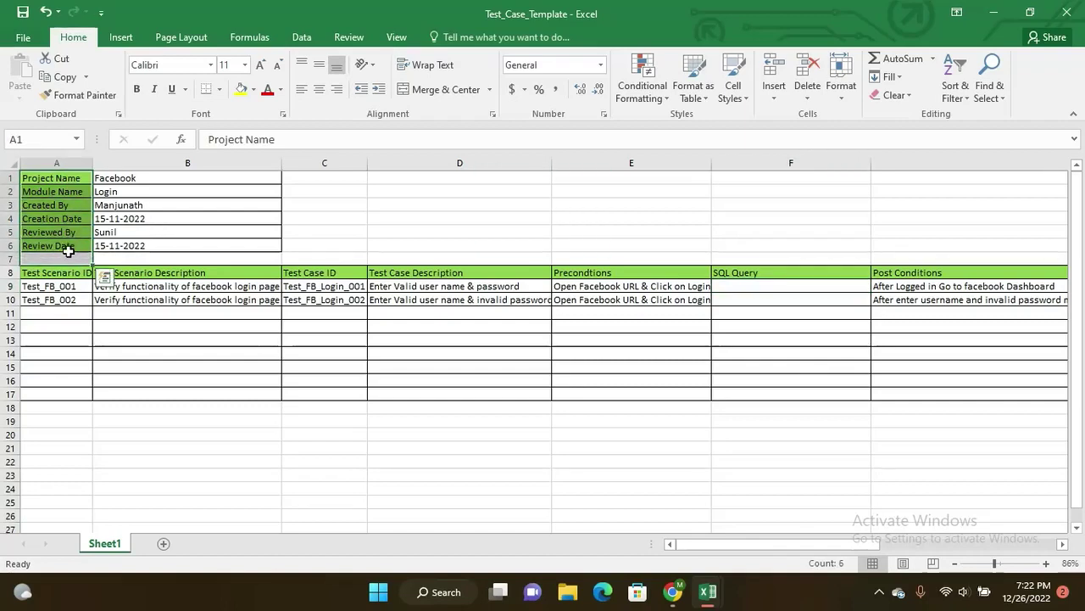
pyautogui.click(75, 178)
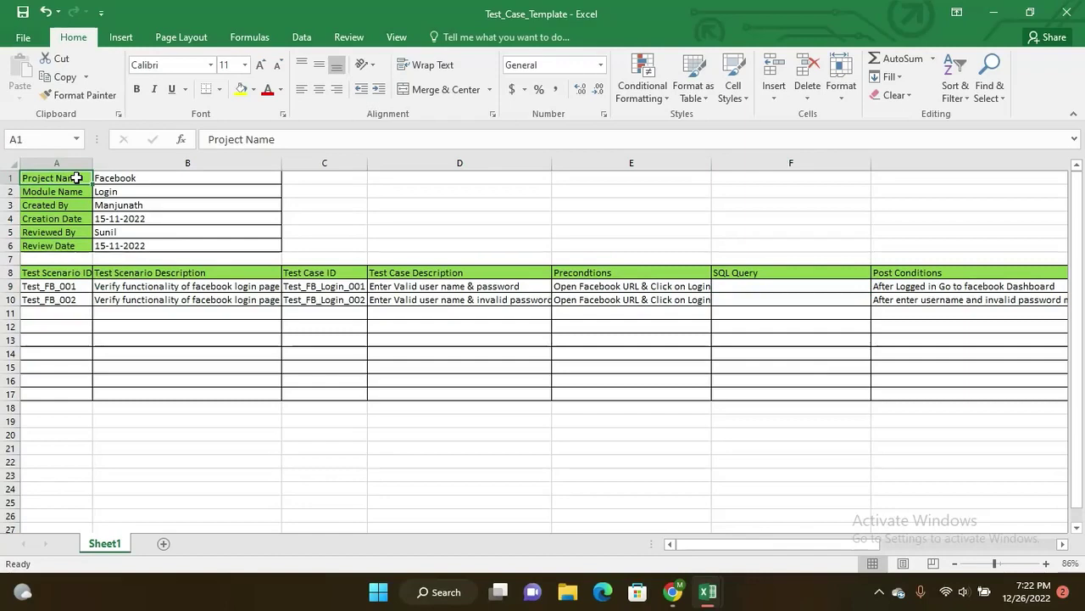
pyautogui.click(141, 181)
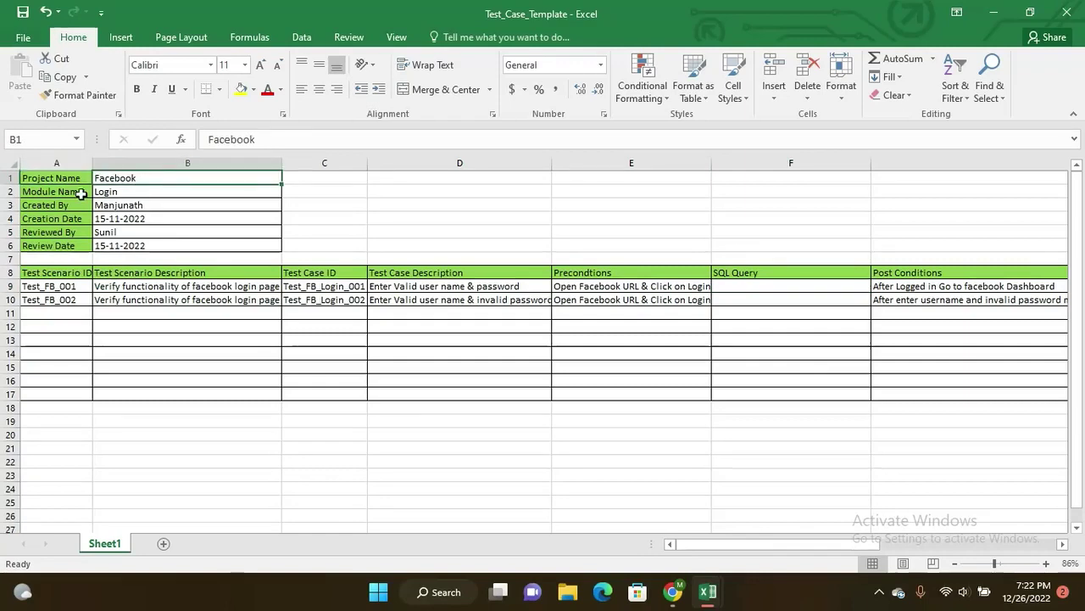
# - Review Module Name (Login), Created By, Creation Date, Reviewed By, Review Date and the Test Scenario ID heading
pyautogui.click(77, 196)
pyautogui.click(127, 196)
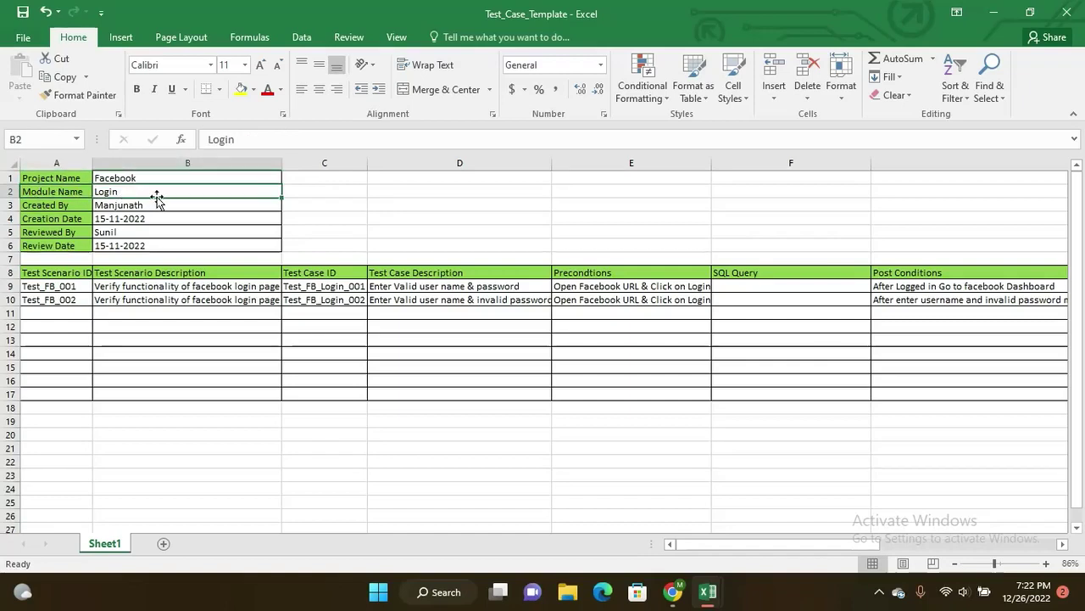
pyautogui.click(76, 207)
pyautogui.click(114, 209)
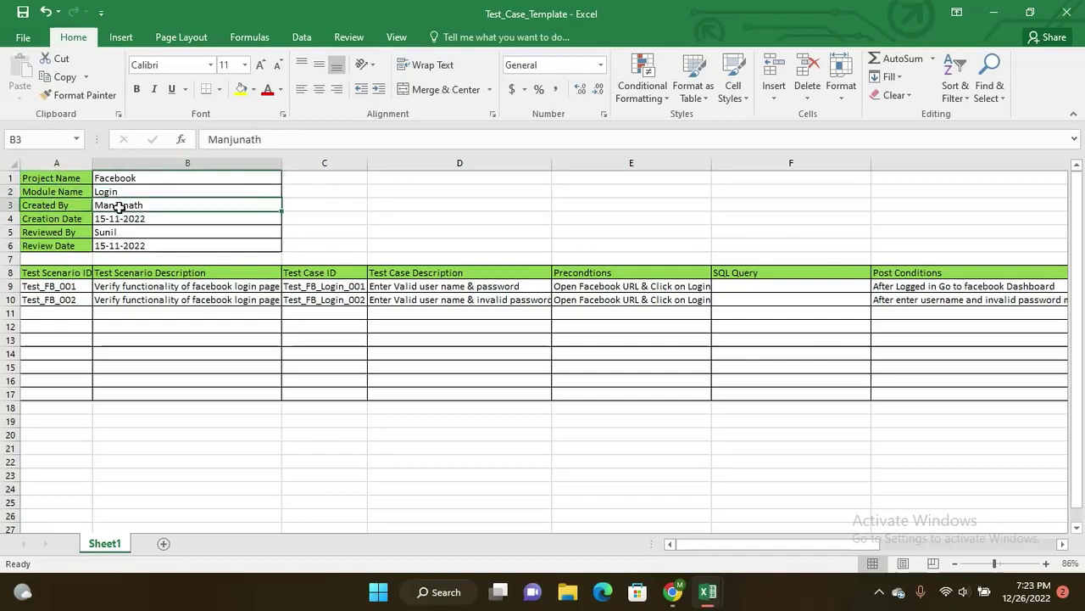
pyautogui.click(85, 219)
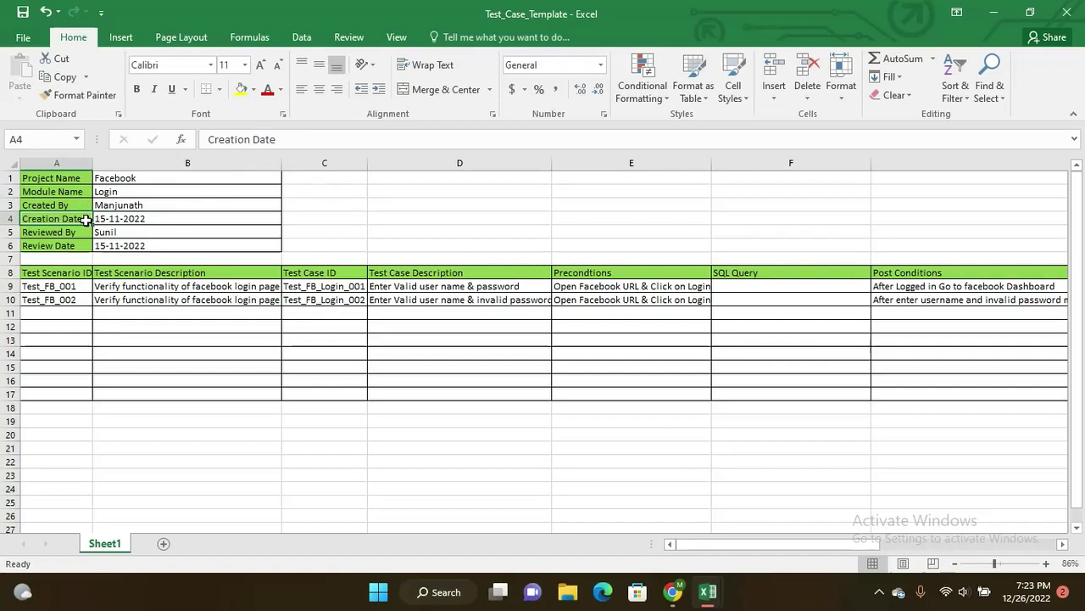
pyautogui.click(83, 232)
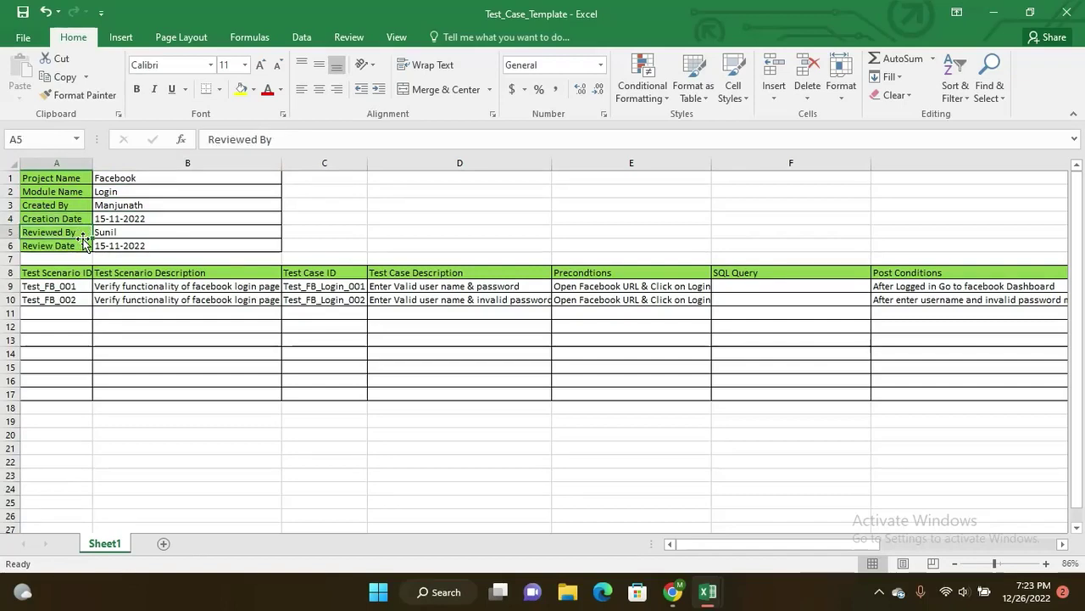
pyautogui.click(78, 247)
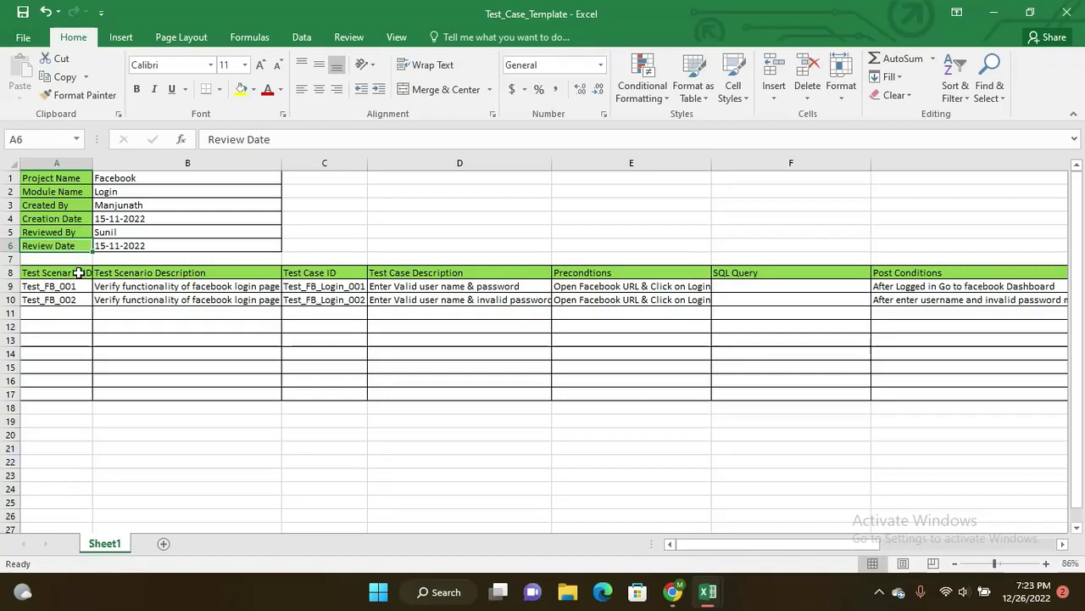
pyautogui.click(78, 272)
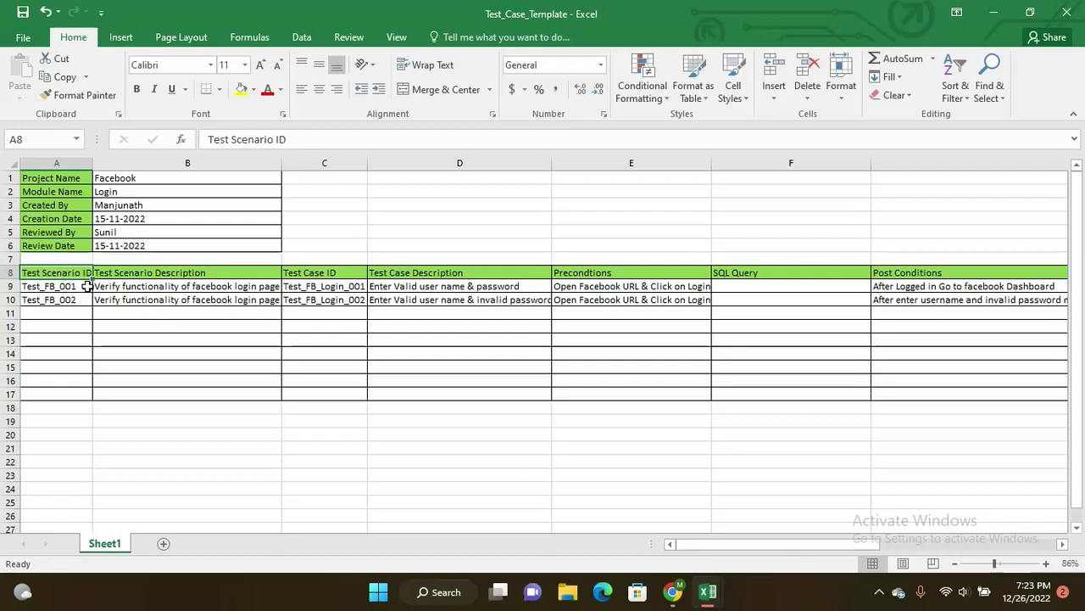
pyautogui.click(82, 286)
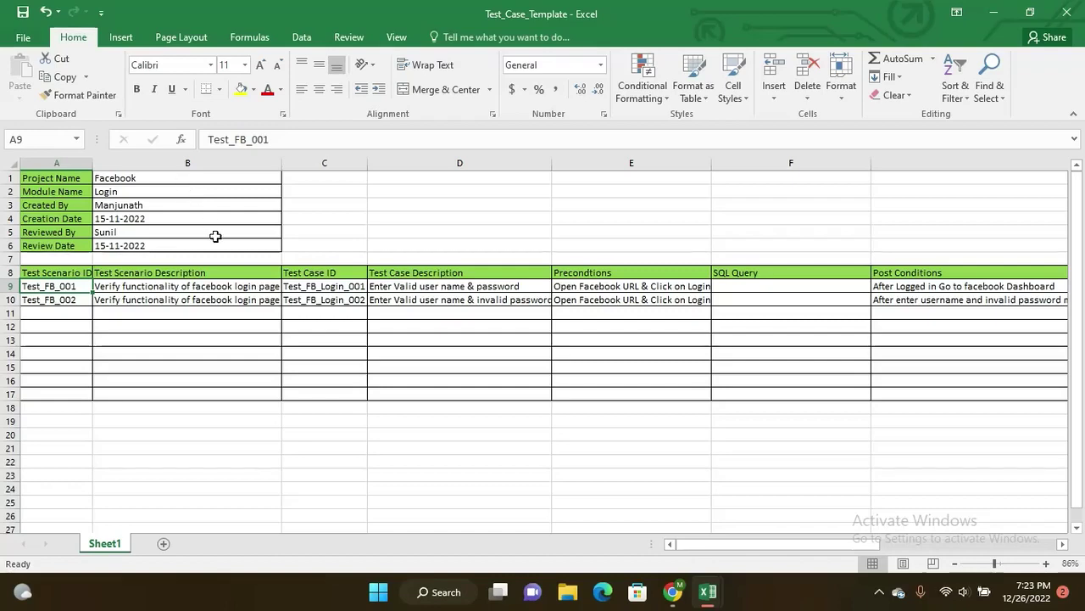
pyautogui.click(151, 277)
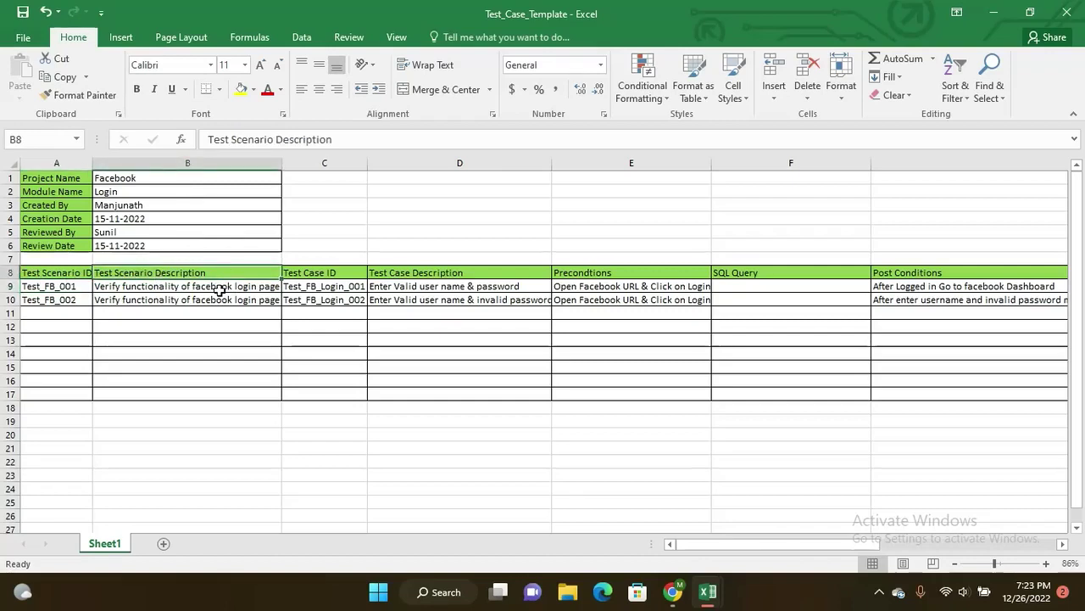
pyautogui.click(227, 291)
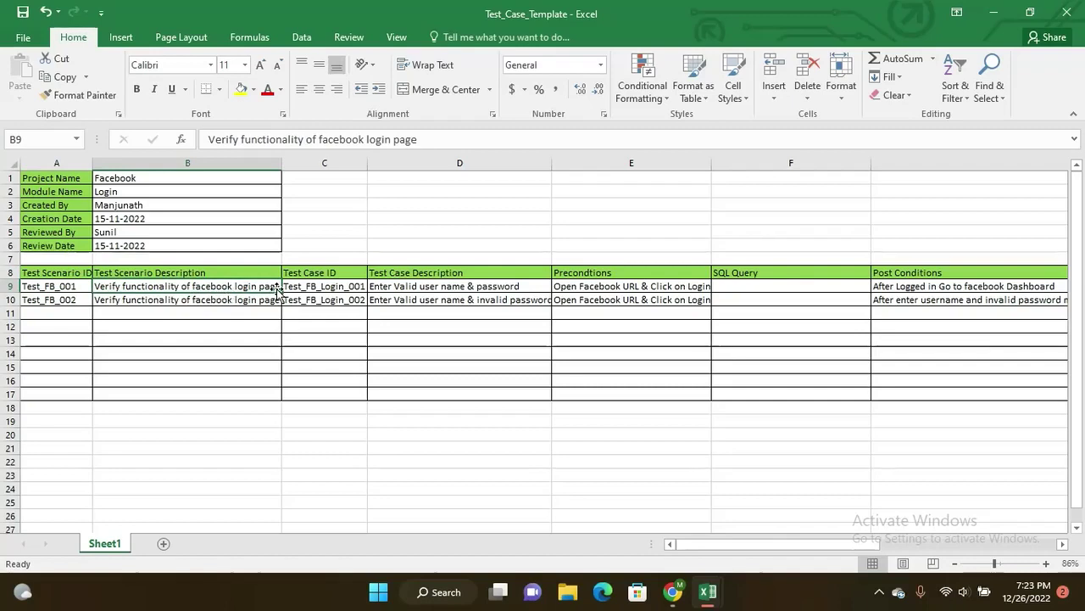
pyautogui.click(319, 273)
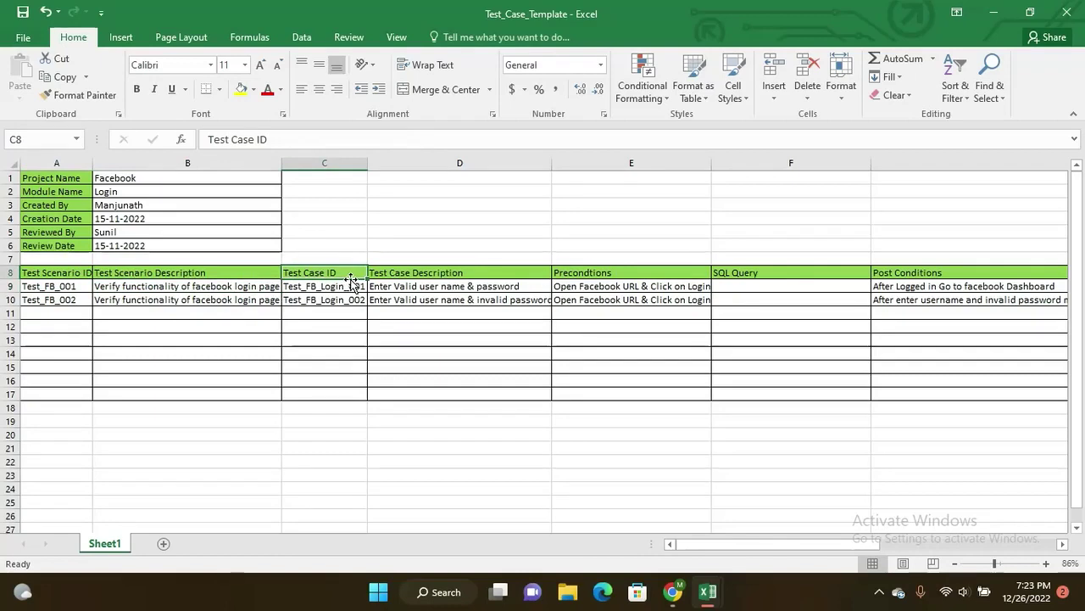
pyautogui.press('Down')
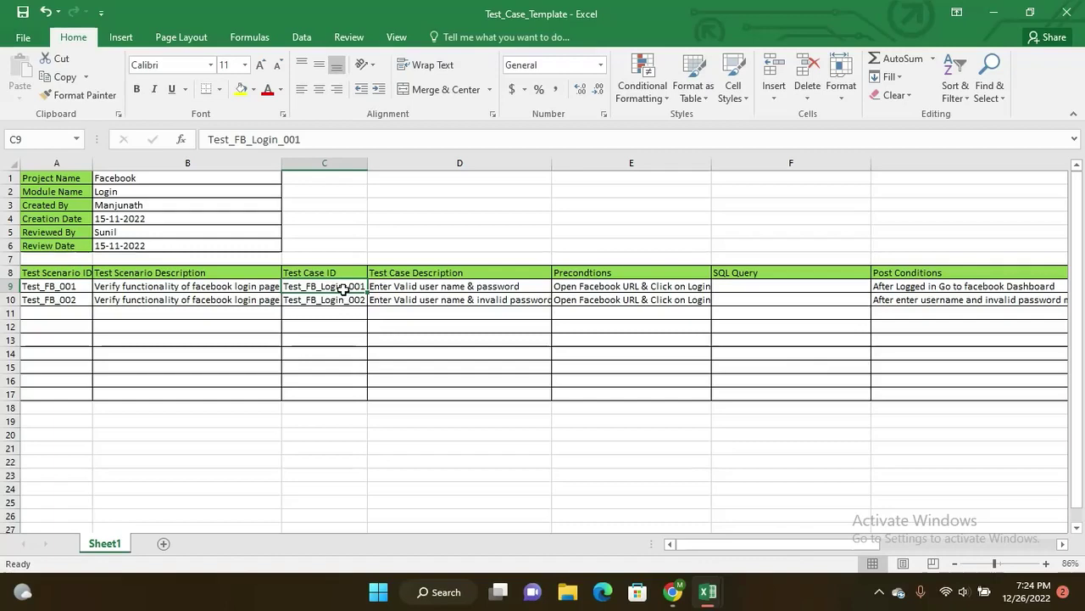
pyautogui.click(396, 273)
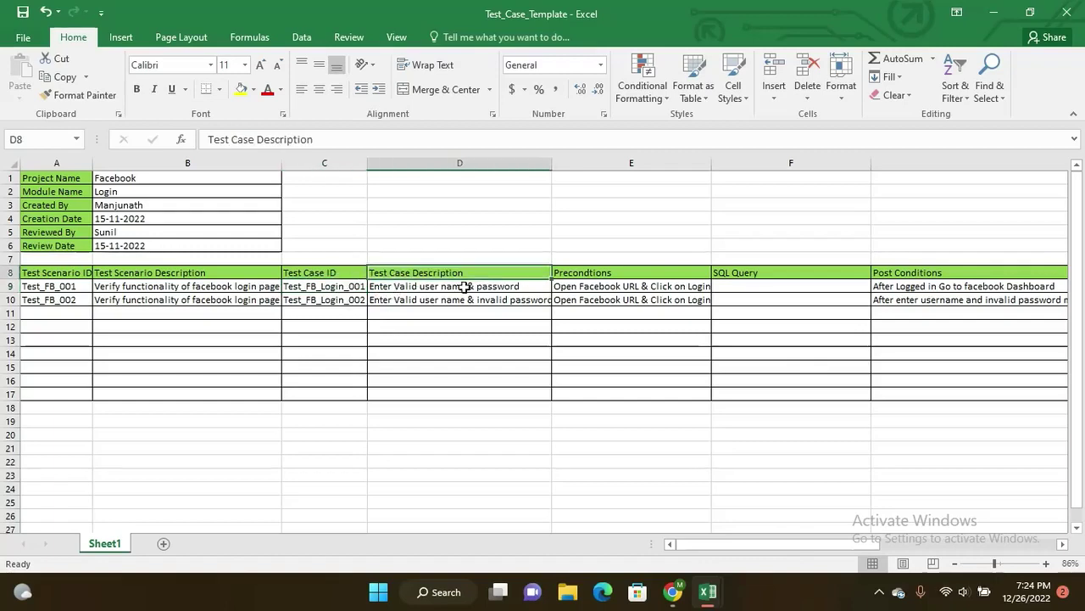
pyautogui.click(476, 287)
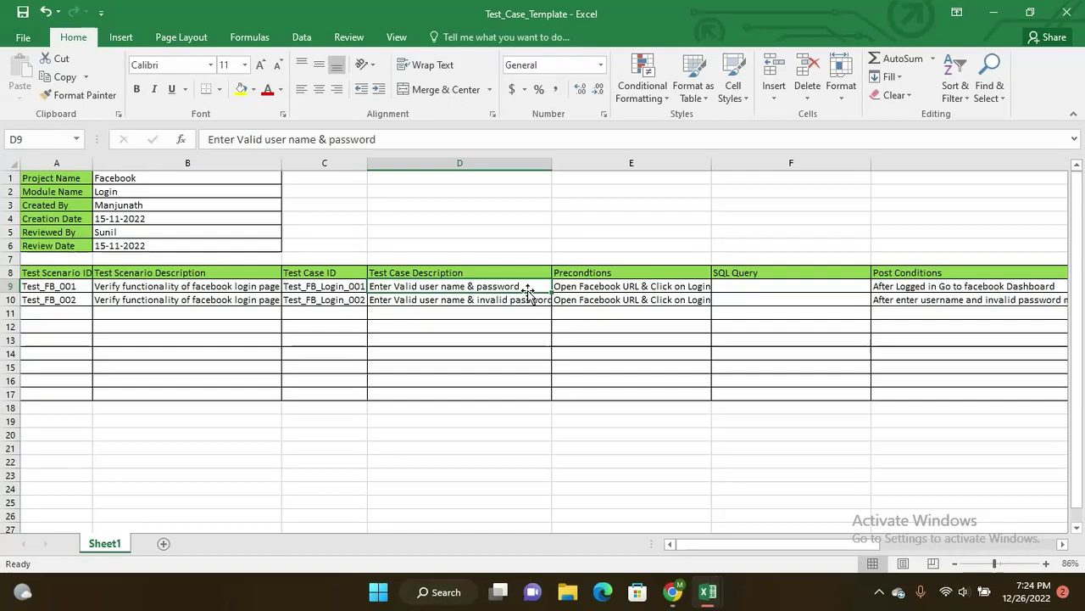
pyautogui.click(604, 276)
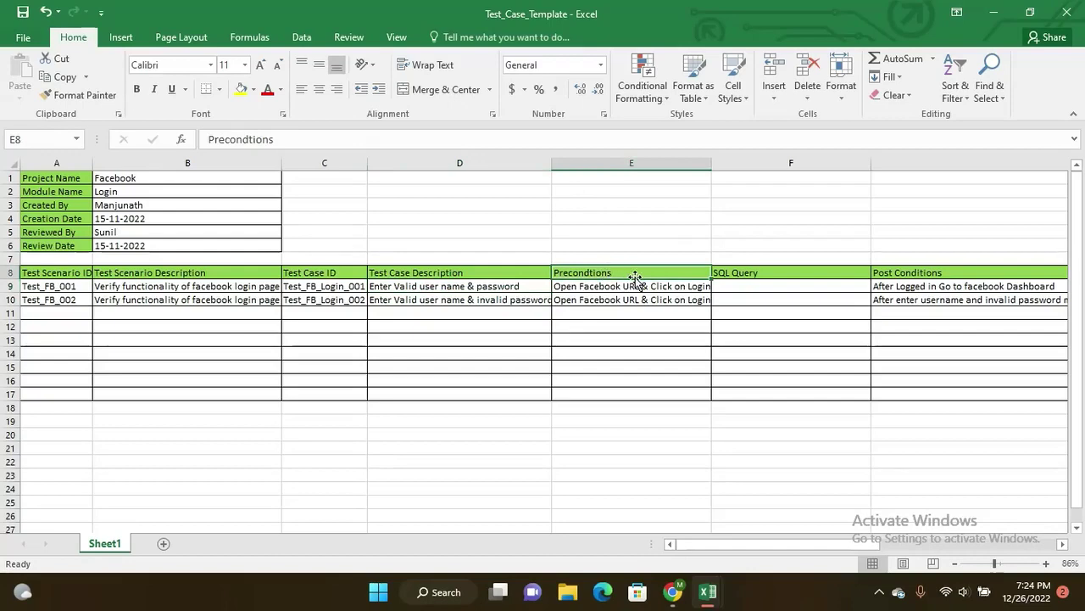
pyautogui.click(625, 288)
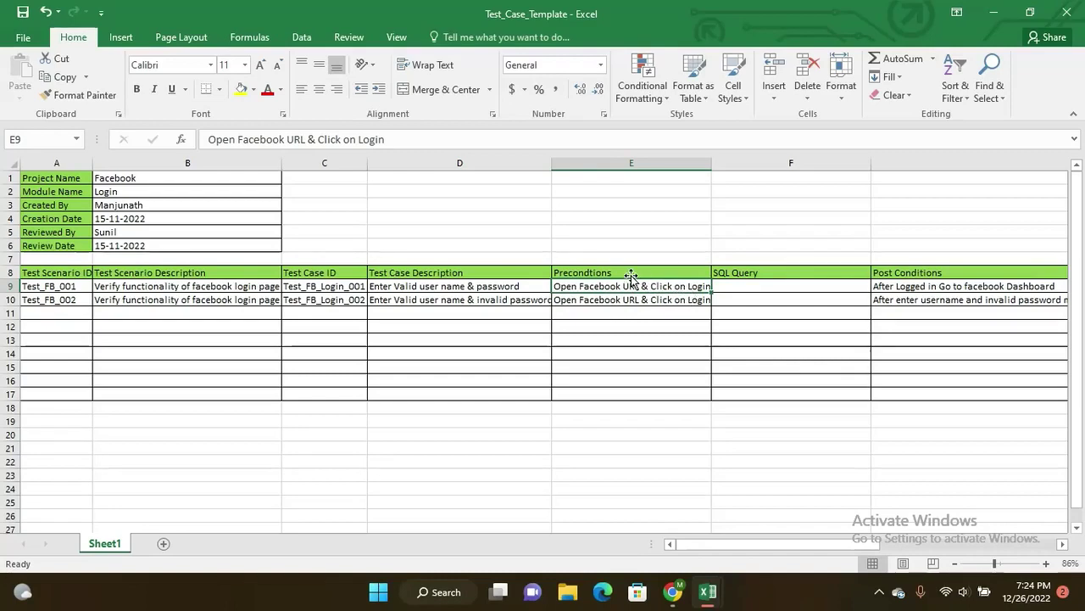
pyautogui.click(737, 274)
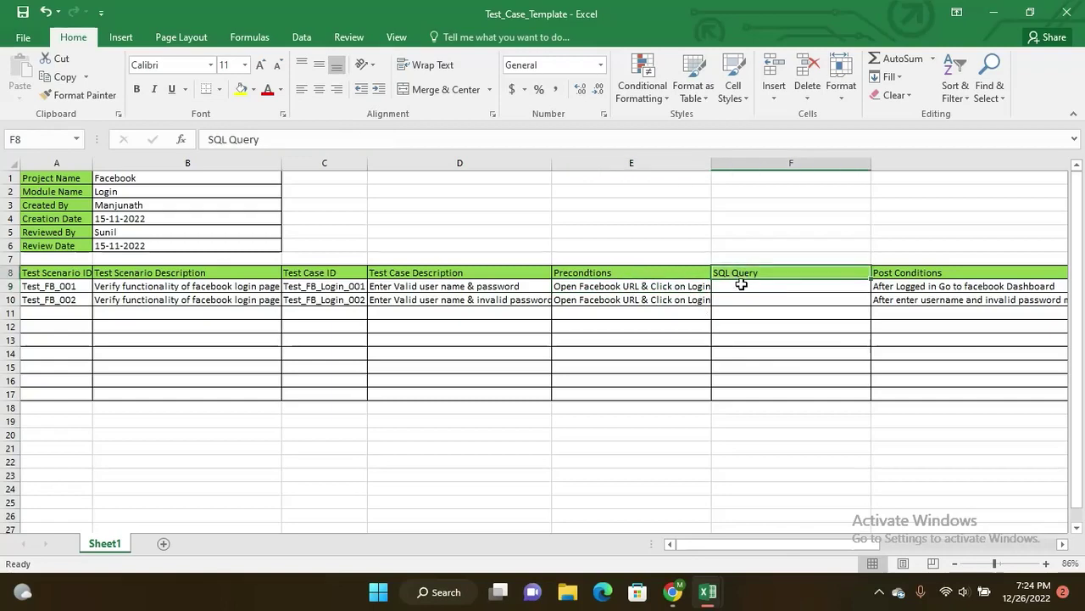
pyautogui.click(759, 288)
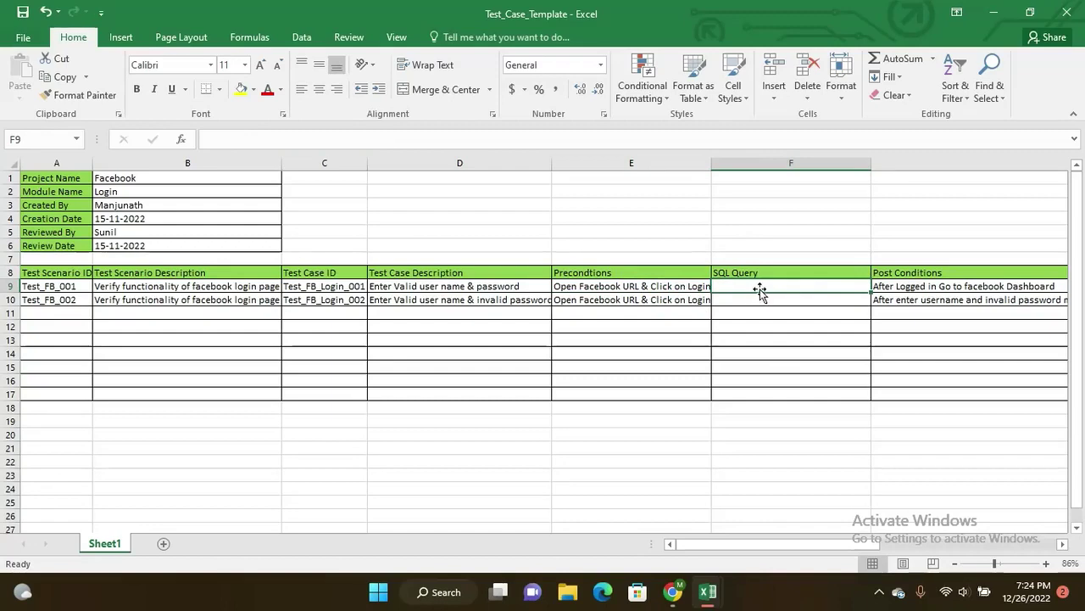
pyautogui.click(768, 272)
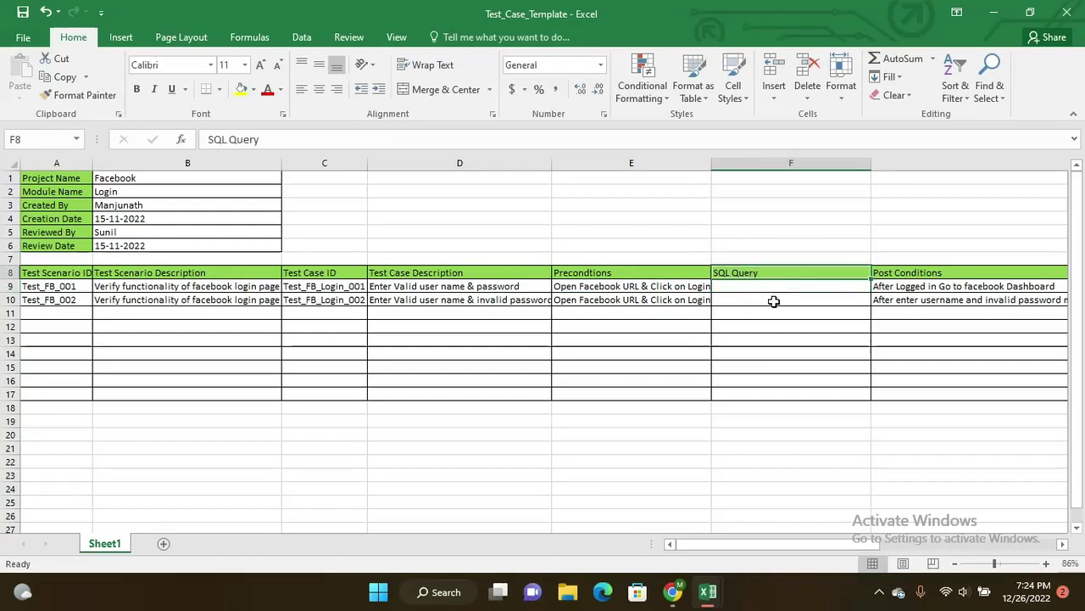
pyautogui.moveTo(623, 272); pyautogui.dragTo(166, 301)
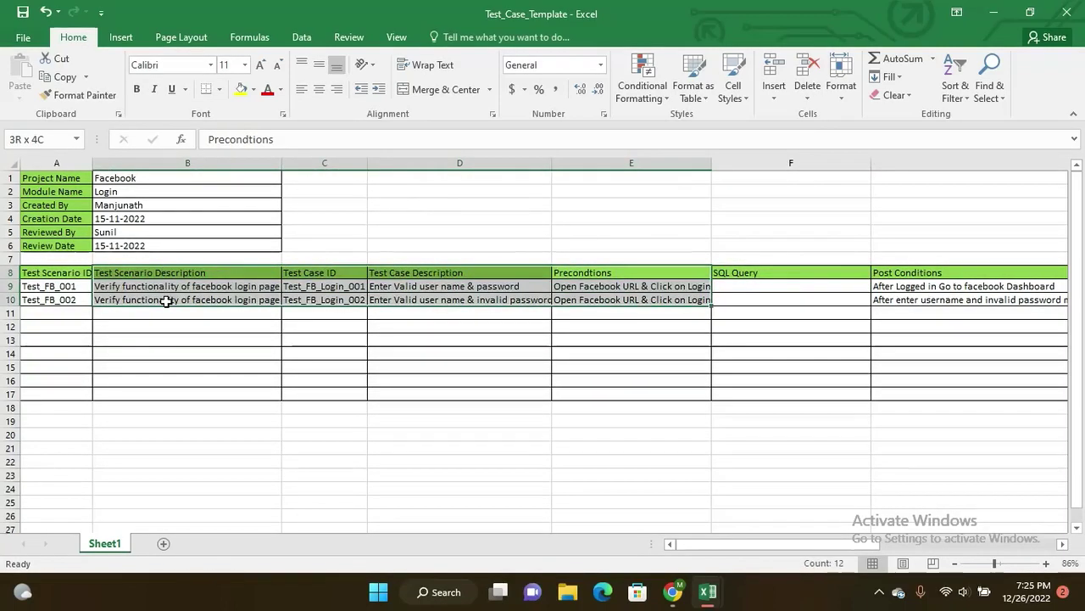
pyautogui.click(829, 273)
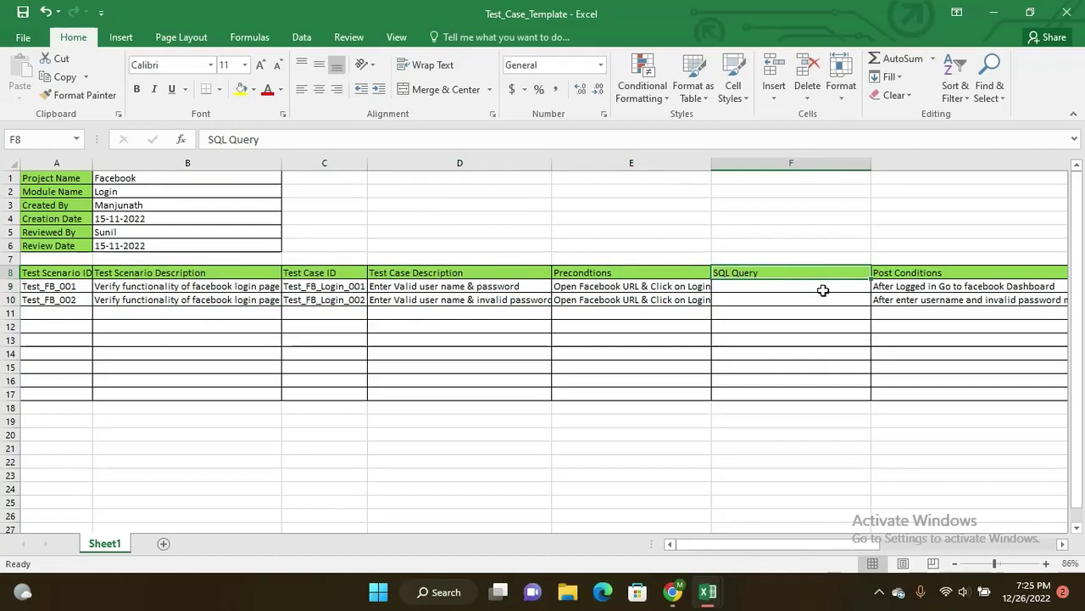
pyautogui.click(822, 290)
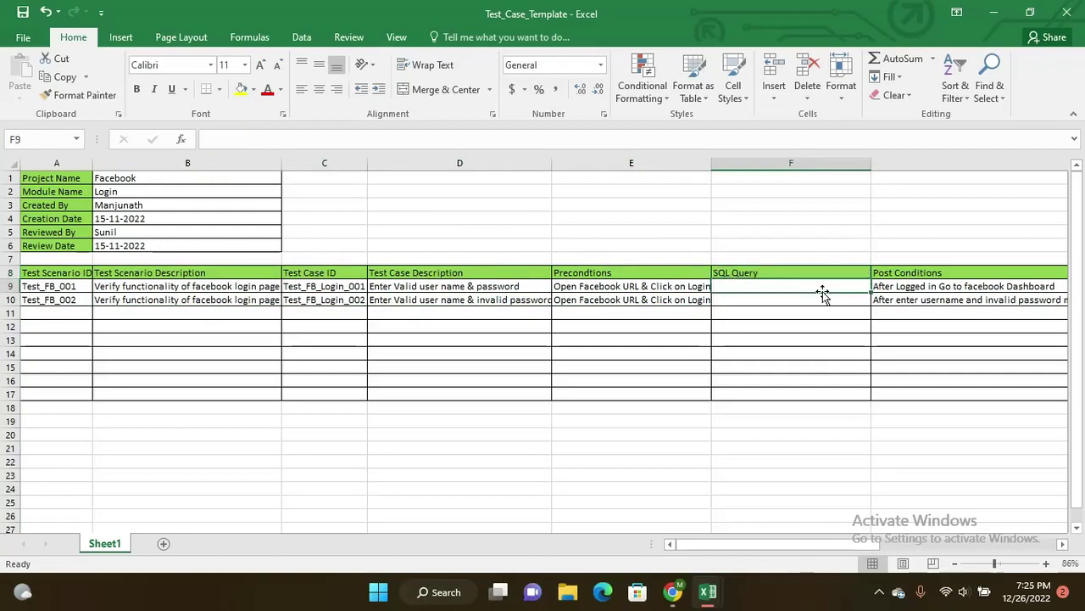
pyautogui.click(909, 272)
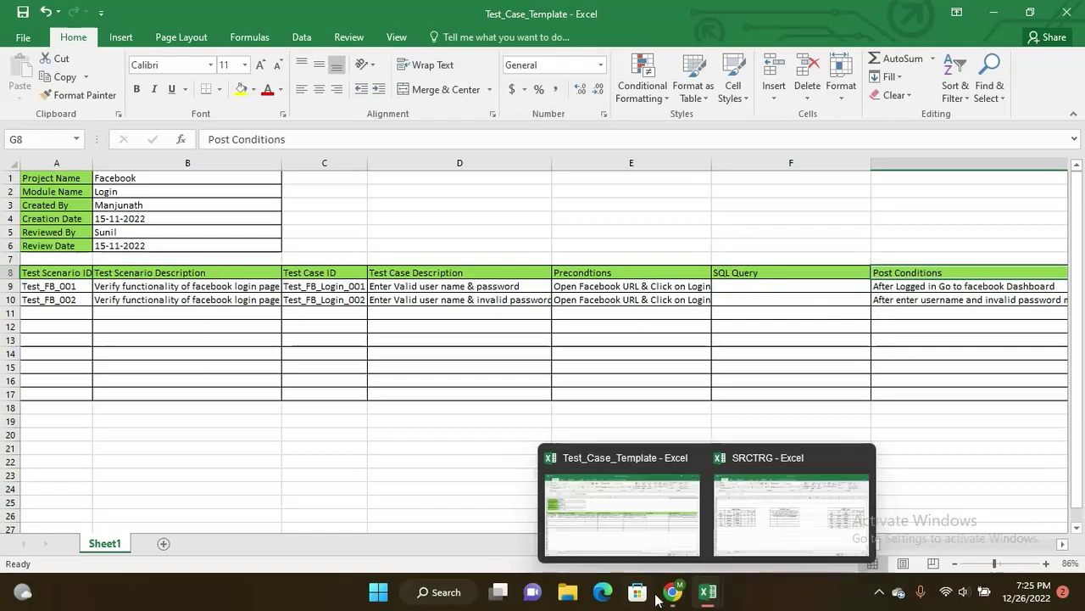
pyautogui.moveTo(880, 547); pyautogui.dragTo(1009, 550)
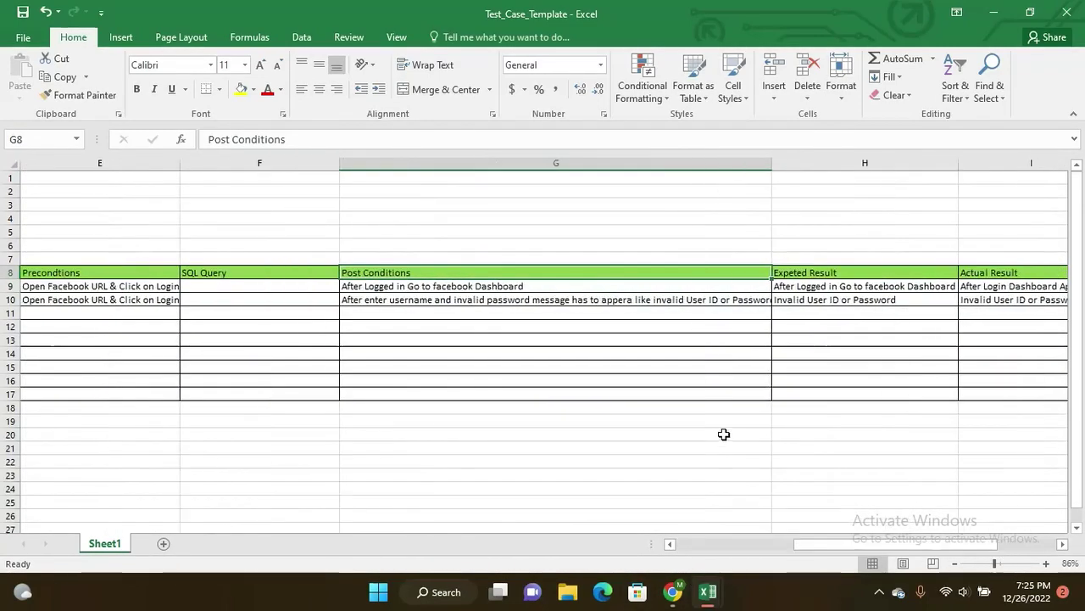
pyautogui.click(550, 287)
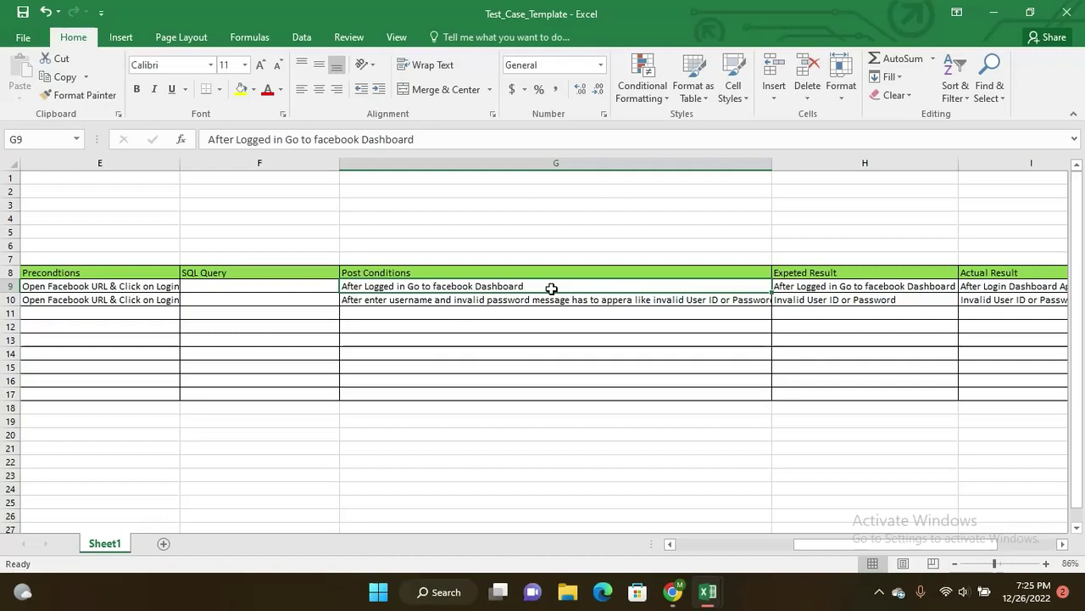
pyautogui.click(800, 277)
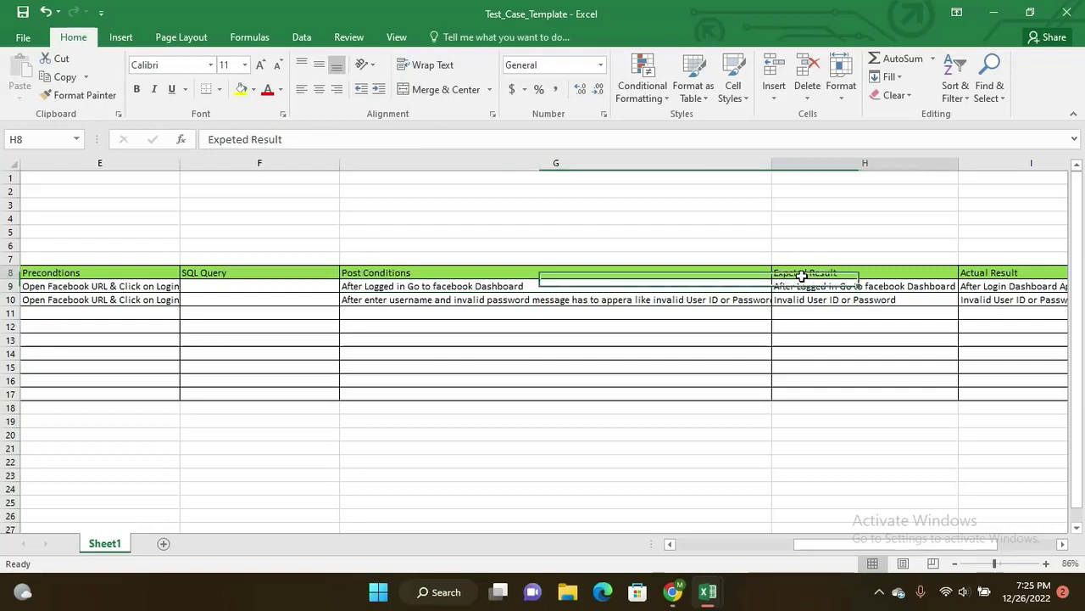
pyautogui.moveTo(819, 546); pyautogui.dragTo(850, 546)
pyautogui.click(700, 288)
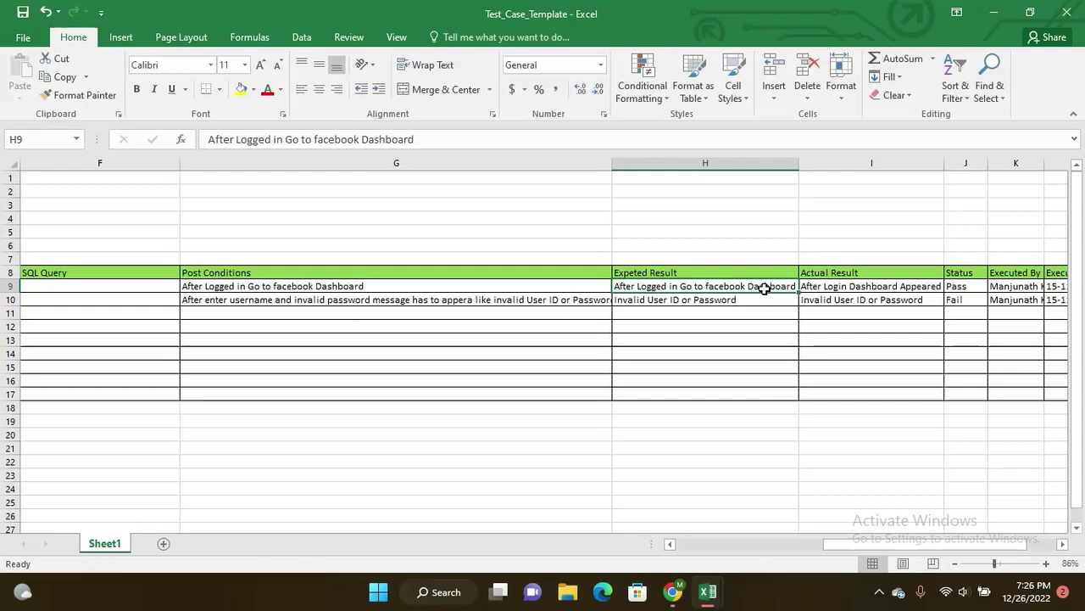
pyautogui.click(833, 287)
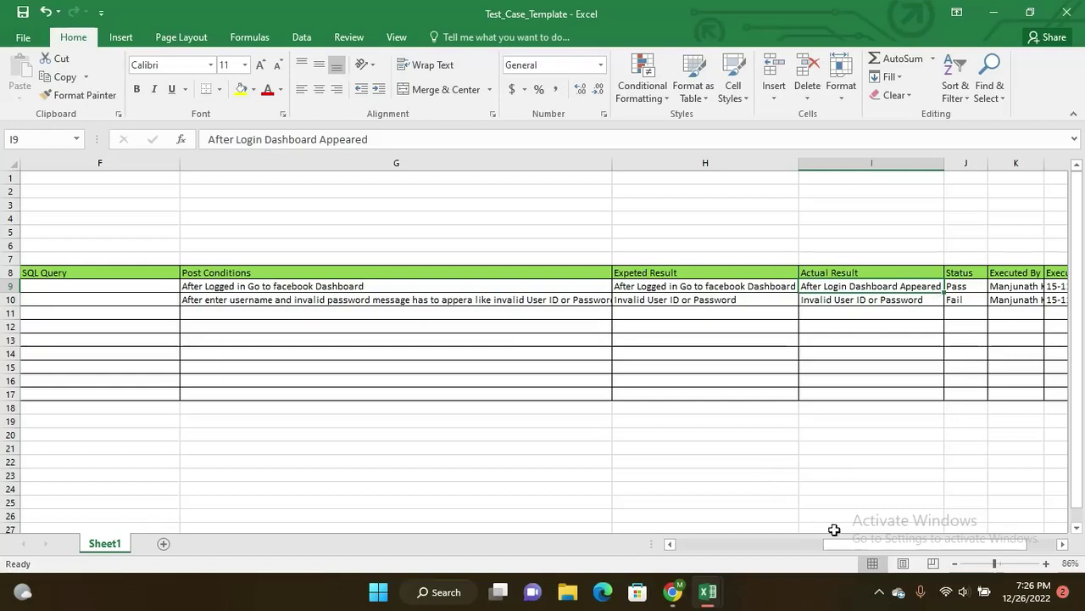
pyautogui.moveTo(848, 548); pyautogui.dragTo(875, 548)
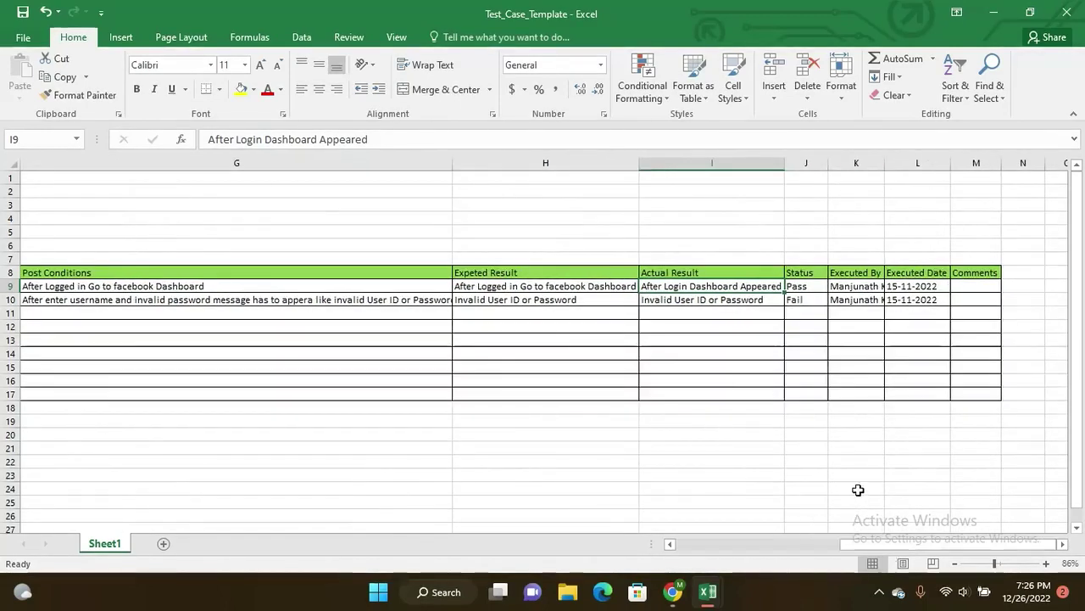
# - Check the test results: Pass and Fail statuses, actual result, executed by, executed date and empty comments
pyautogui.click(816, 288)
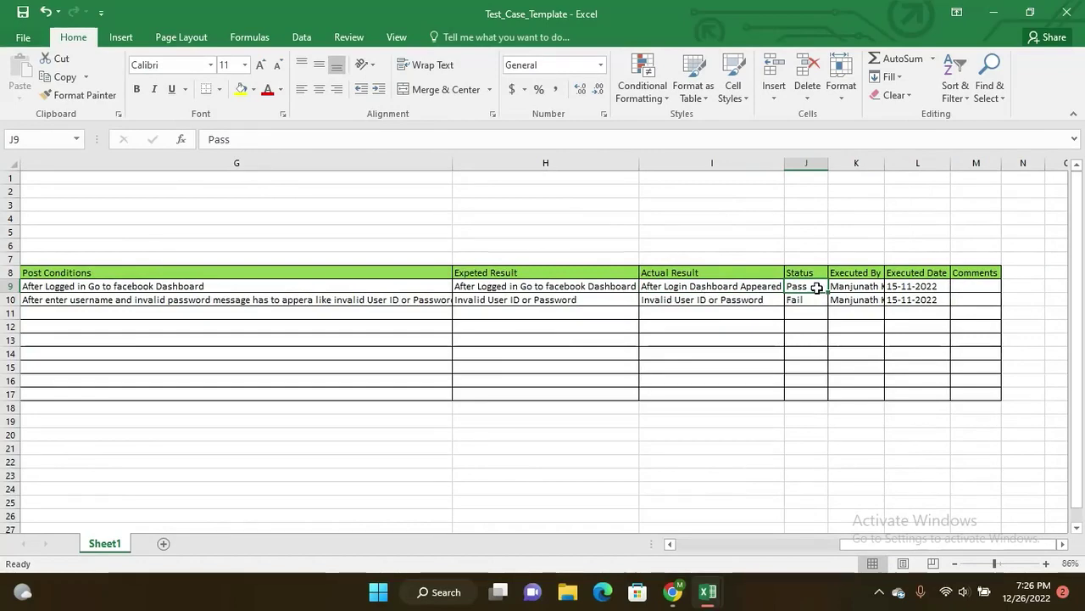
pyautogui.click(768, 306)
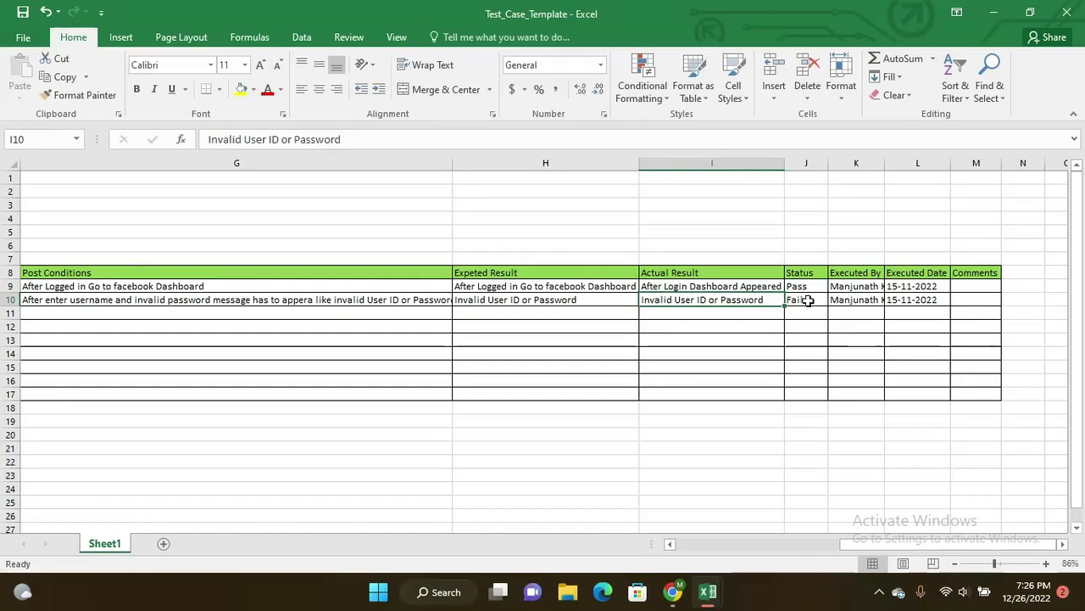
pyautogui.click(804, 298)
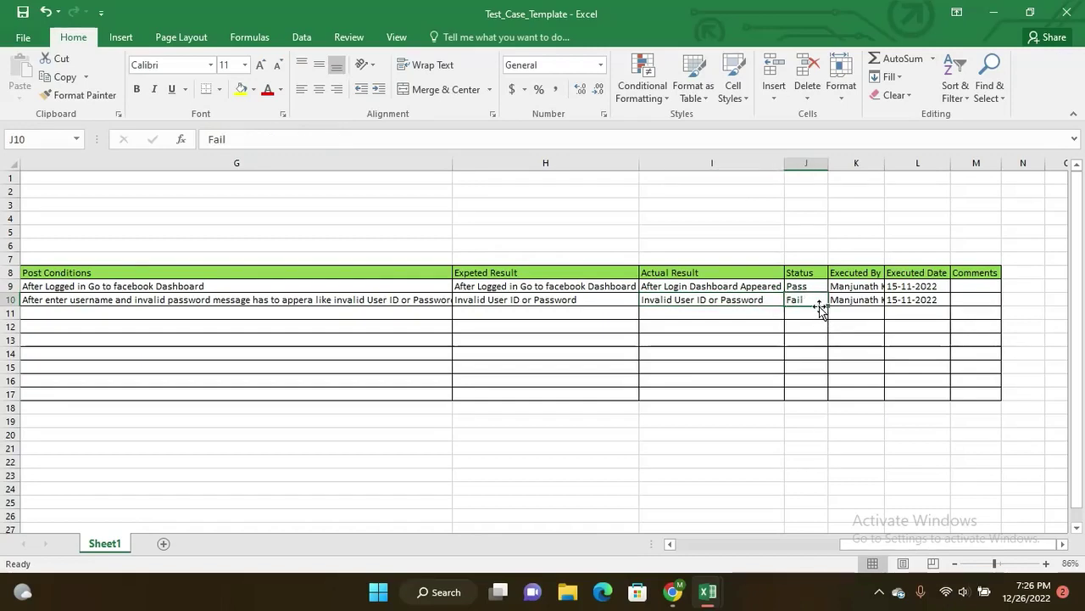
pyautogui.click(863, 286)
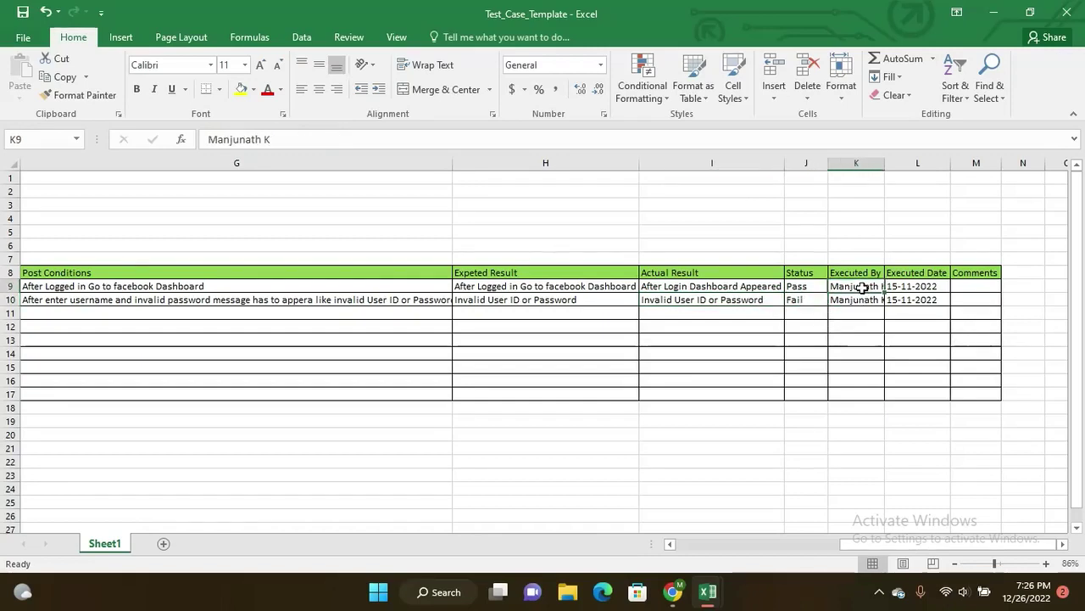
pyautogui.click(921, 287)
pyautogui.click(969, 287)
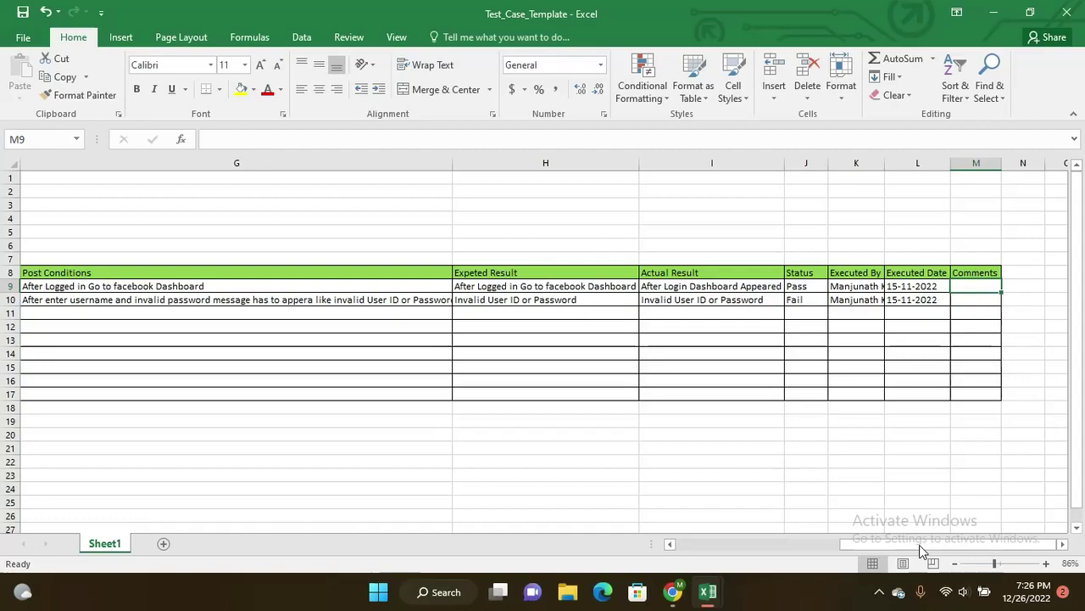
# - Scroll back left and minimize the template workbook and Chrome to reveal the SRCTRG workbook
pyautogui.moveTo(916, 544); pyautogui.dragTo(703, 552)
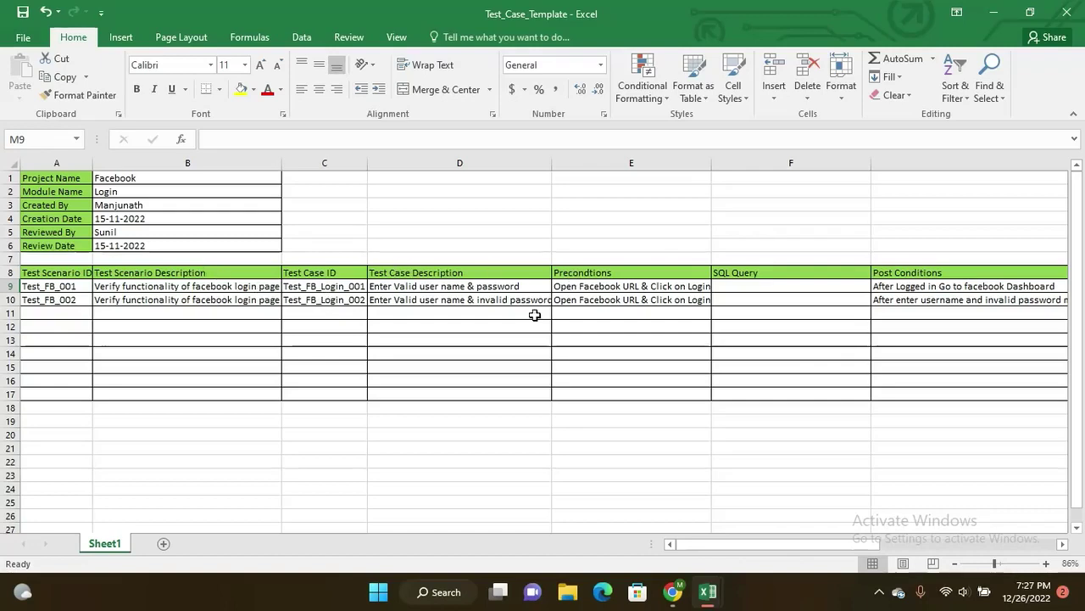
pyautogui.click(999, 20)
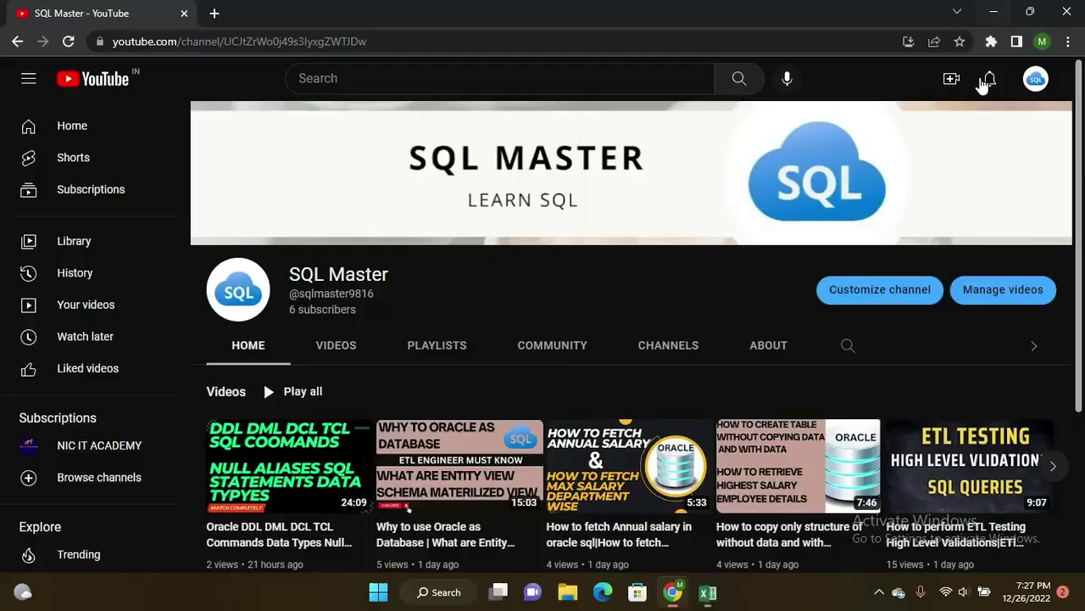
pyautogui.click(995, 13)
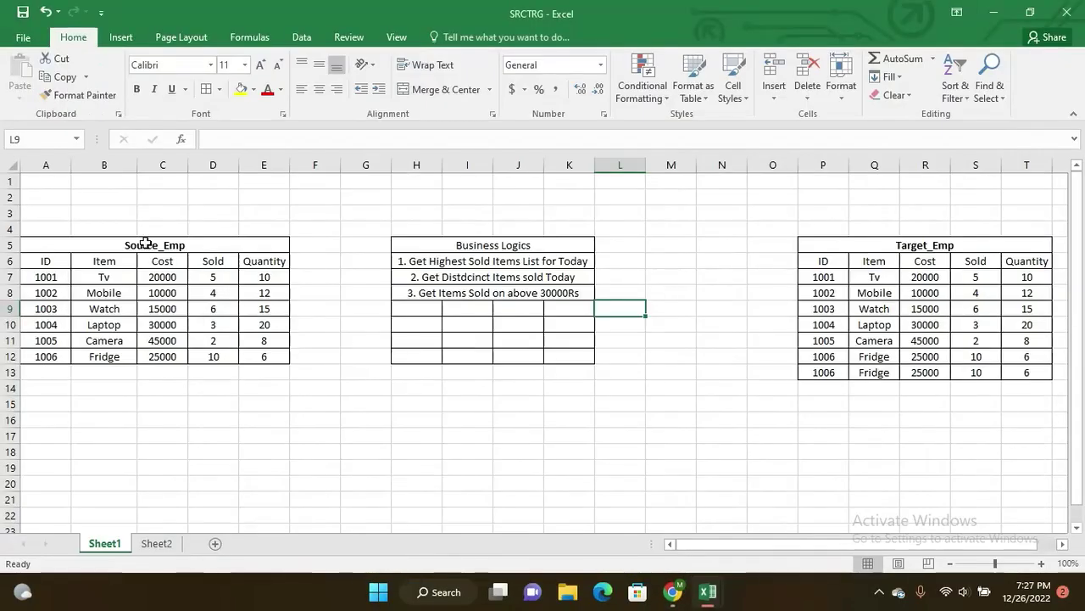
pyautogui.moveTo(51, 181); pyautogui.dragTo(279, 226)
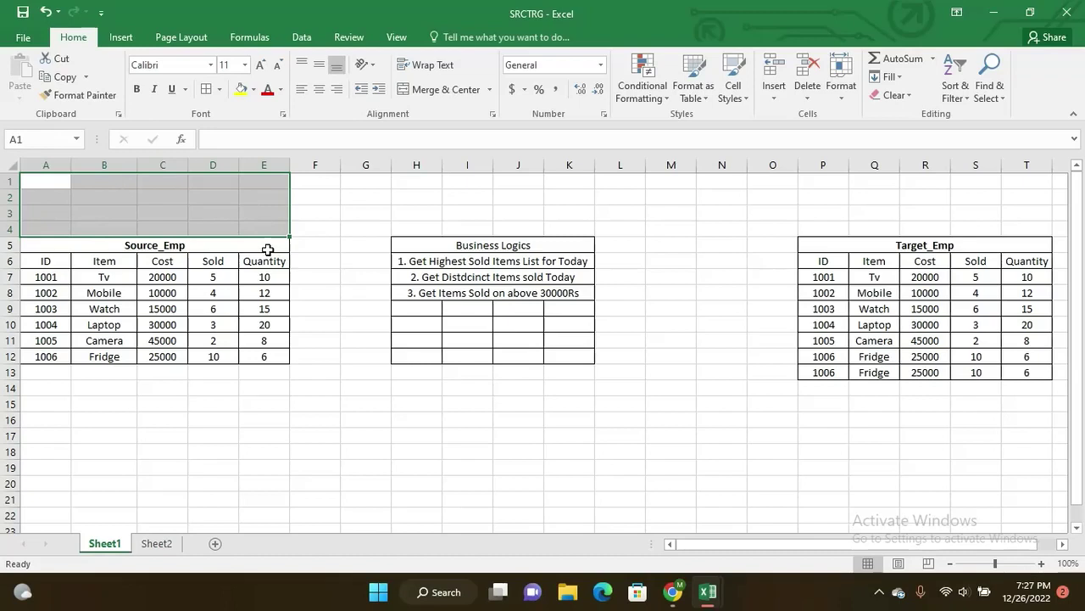
pyautogui.click(239, 246)
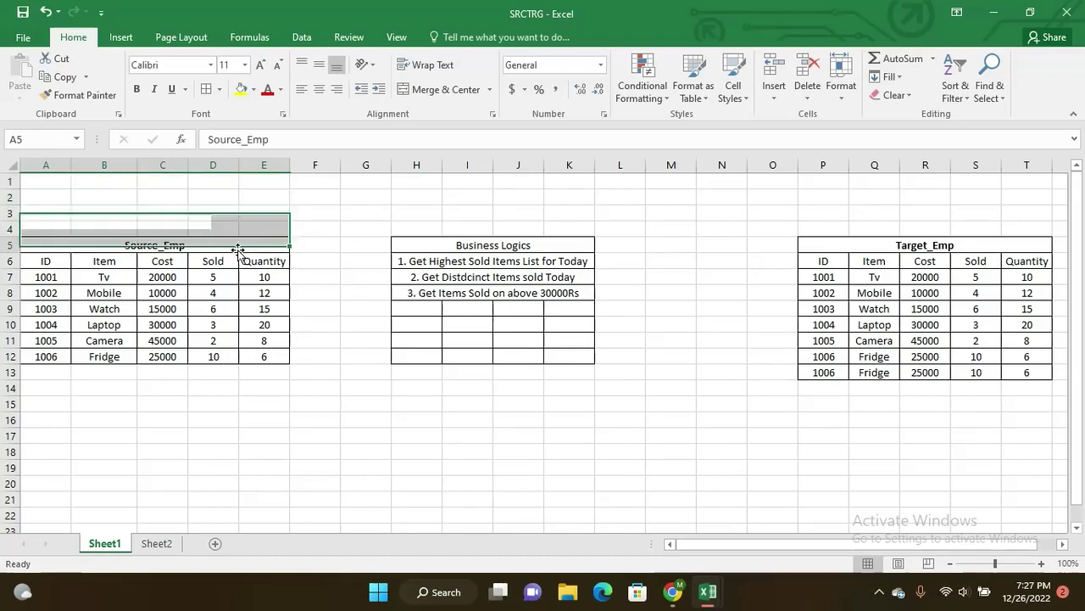
pyautogui.moveTo(206, 245); pyautogui.dragTo(223, 353)
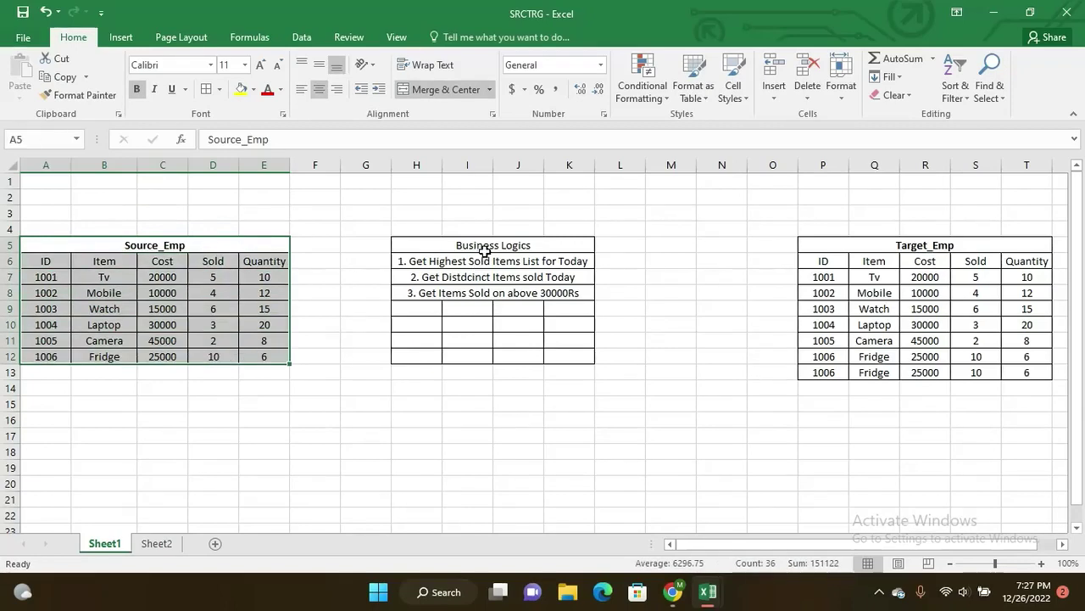
pyautogui.moveTo(485, 249); pyautogui.dragTo(519, 355)
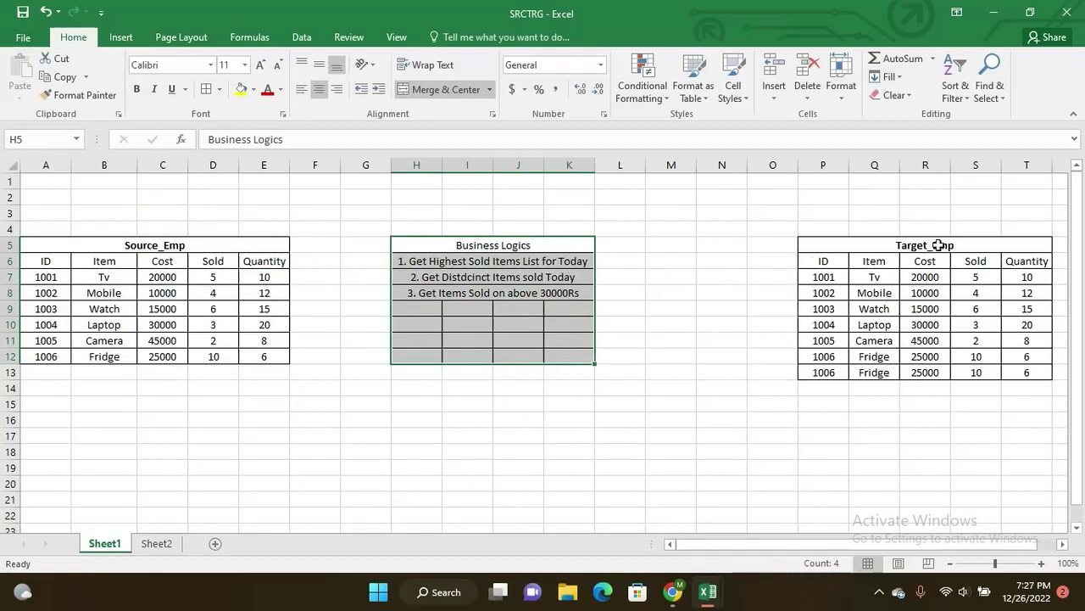
pyautogui.moveTo(896, 248); pyautogui.dragTo(914, 374)
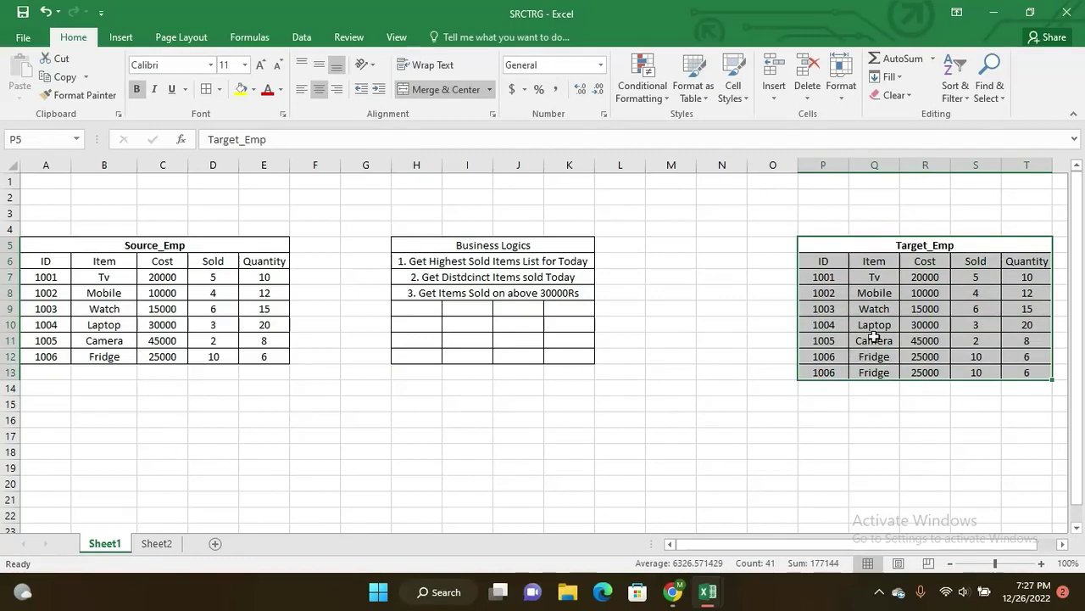
pyautogui.click(200, 246)
pyautogui.moveTo(200, 246); pyautogui.dragTo(199, 363)
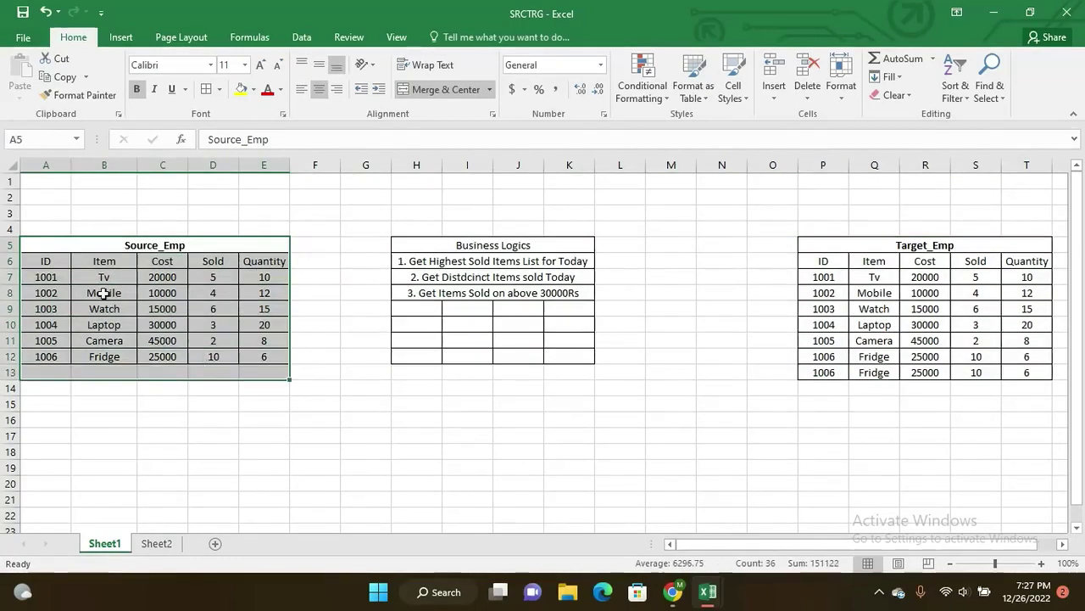
pyautogui.click(62, 262)
pyautogui.moveTo(62, 262); pyautogui.dragTo(51, 356)
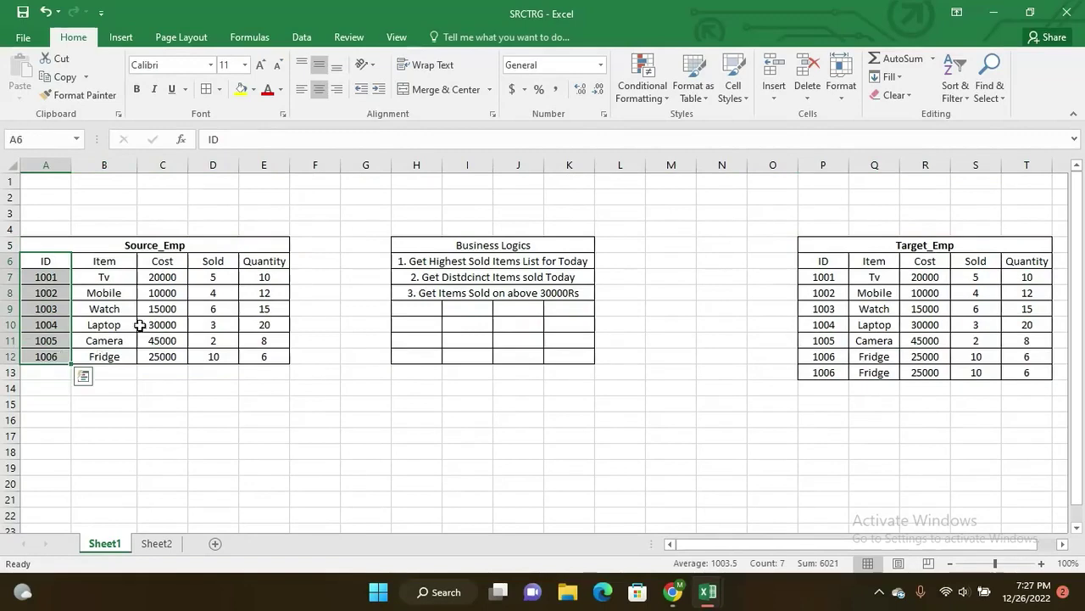
pyautogui.moveTo(122, 260); pyautogui.dragTo(119, 356)
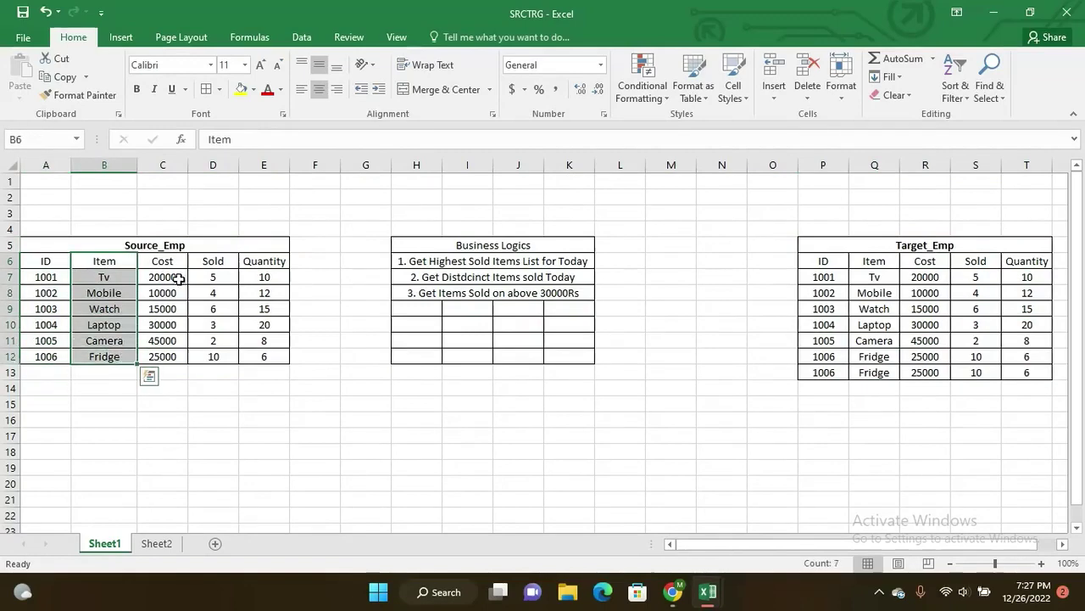
pyautogui.moveTo(174, 261); pyautogui.dragTo(178, 356)
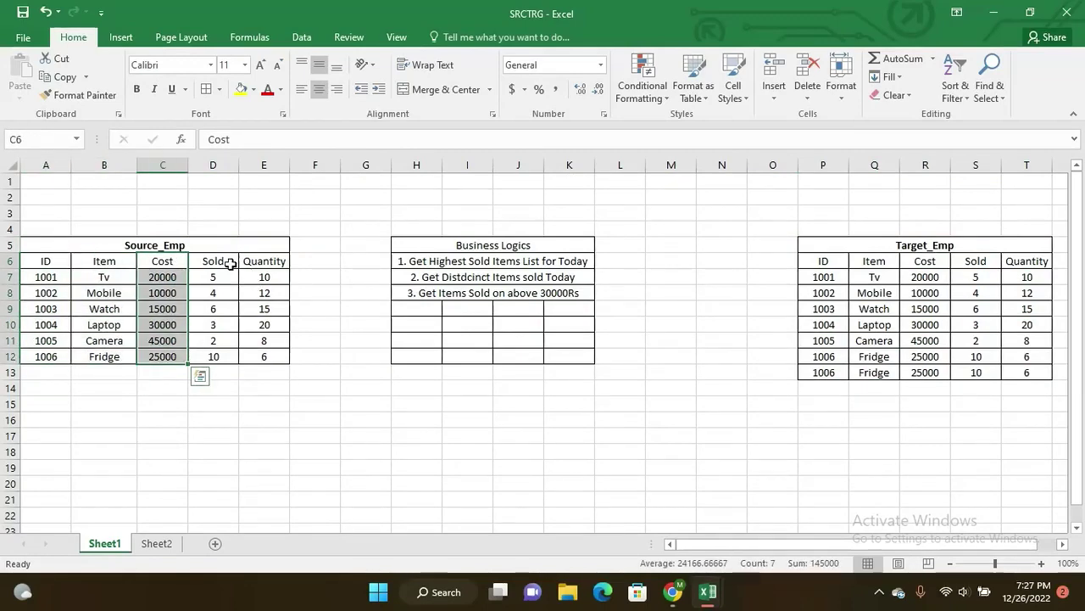
pyautogui.moveTo(226, 263); pyautogui.dragTo(222, 359)
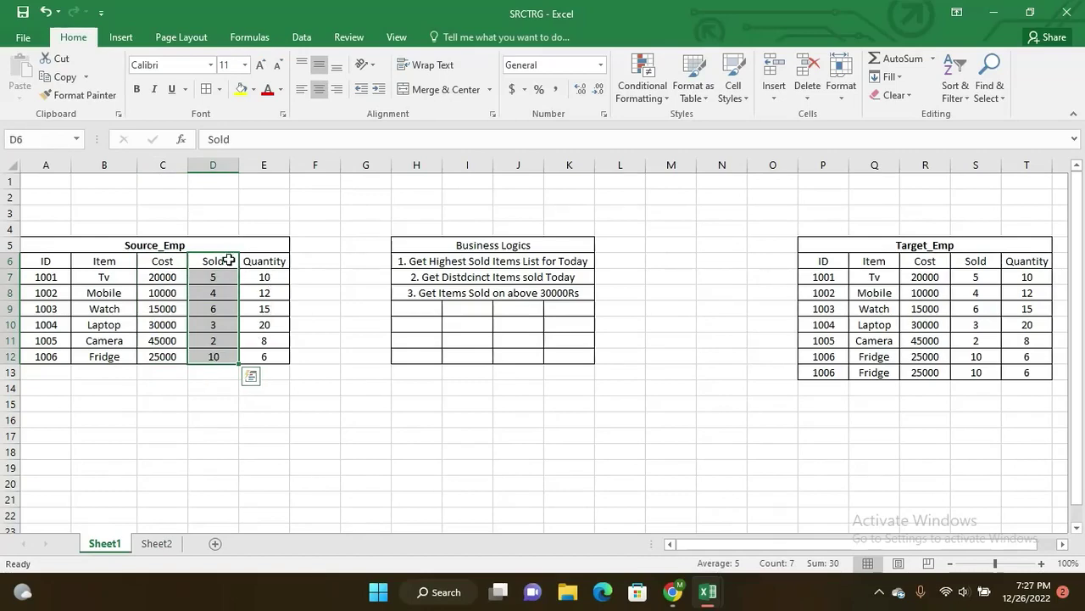
pyautogui.moveTo(271, 263); pyautogui.dragTo(280, 354)
pyautogui.click(282, 278)
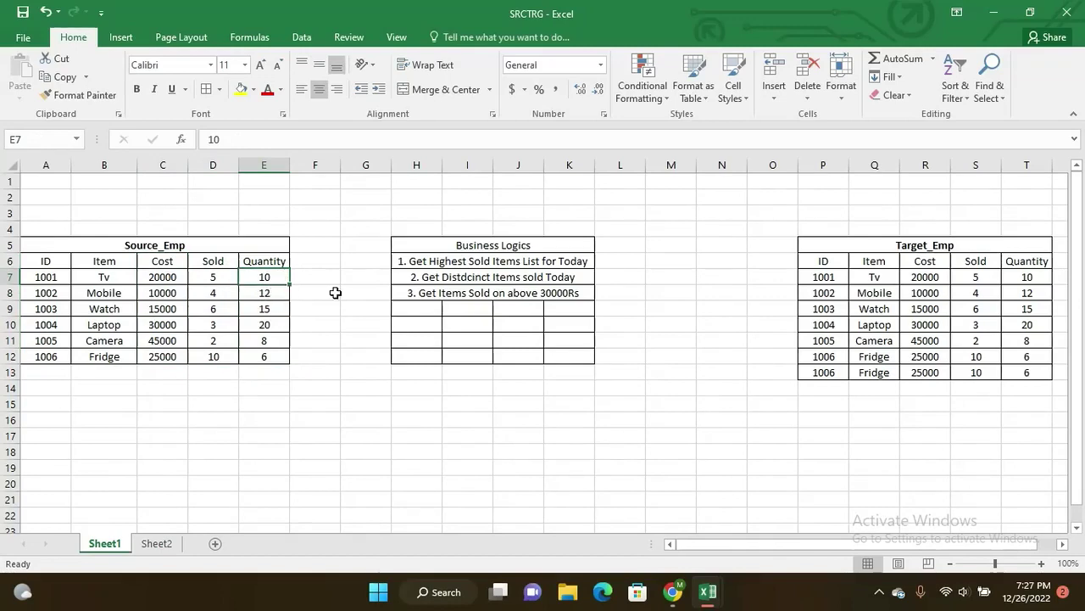
pyautogui.moveTo(826, 262); pyautogui.dragTo(827, 371)
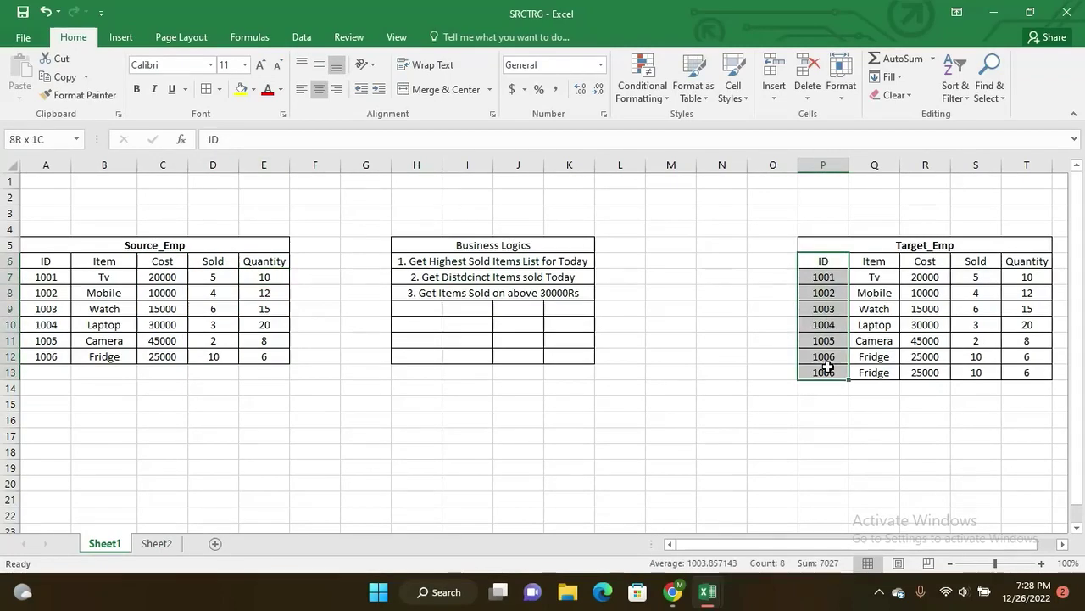
pyautogui.moveTo(882, 261); pyautogui.dragTo(887, 374)
pyautogui.moveTo(929, 261); pyautogui.dragTo(924, 374)
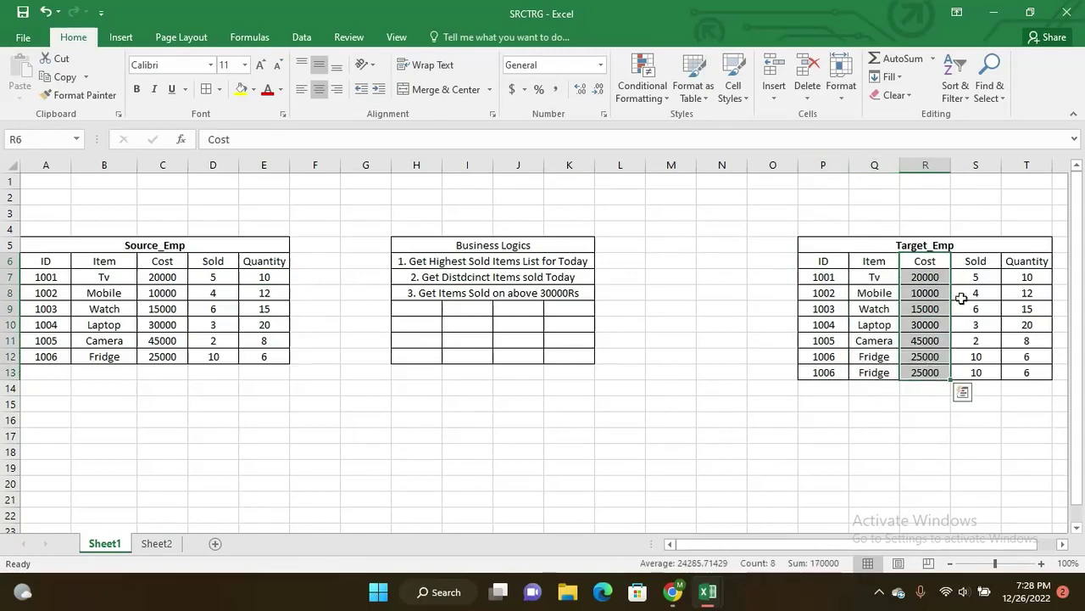
pyautogui.moveTo(979, 263); pyautogui.dragTo(976, 372)
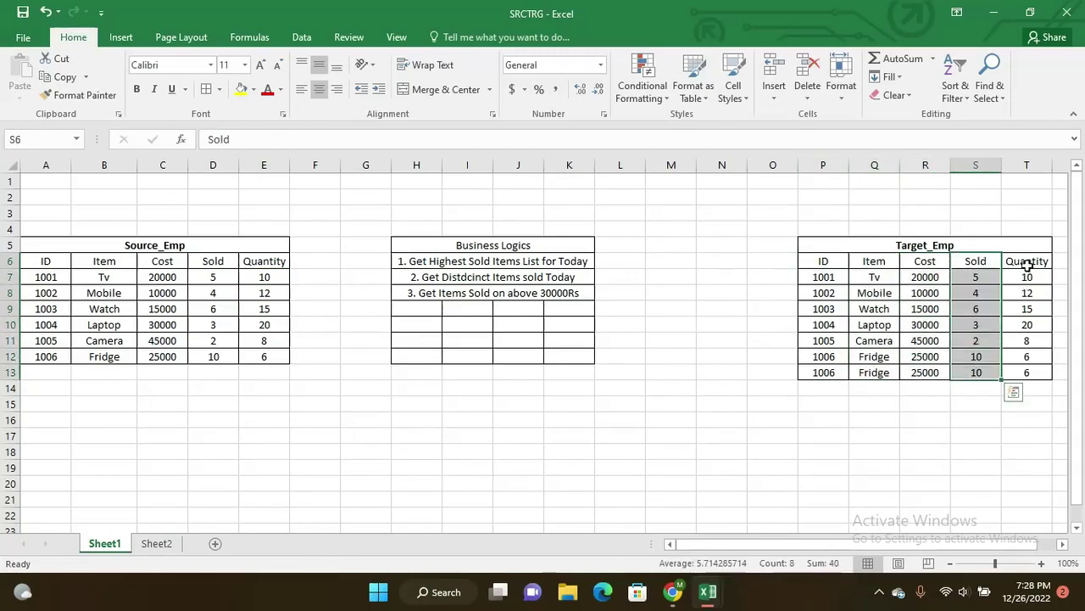
pyautogui.moveTo(1027, 262); pyautogui.dragTo(1027, 374)
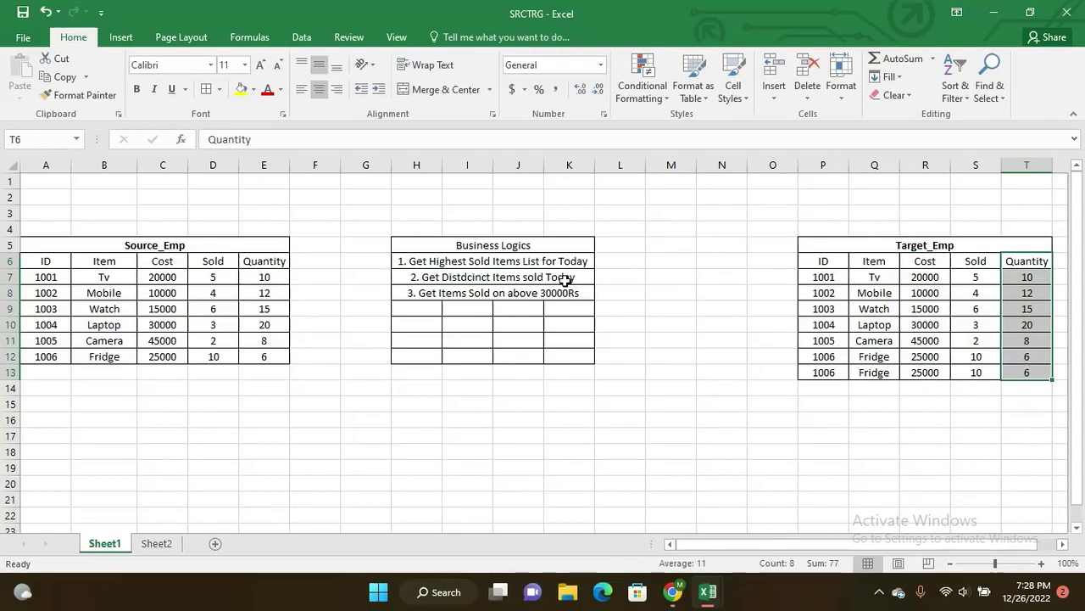
pyautogui.click(429, 264)
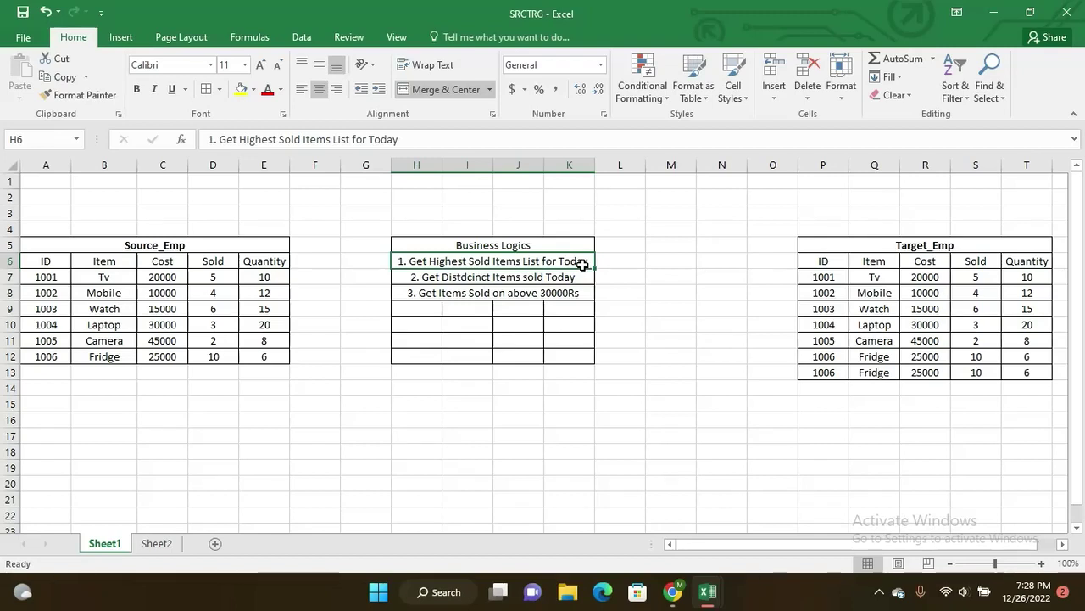
pyautogui.click(552, 281)
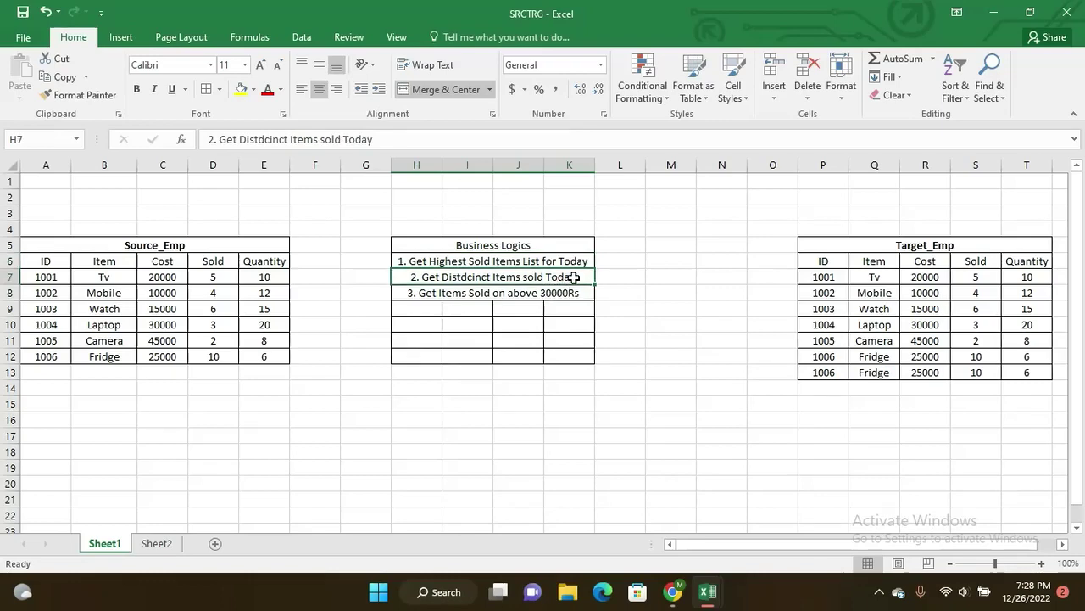
pyautogui.click(882, 281)
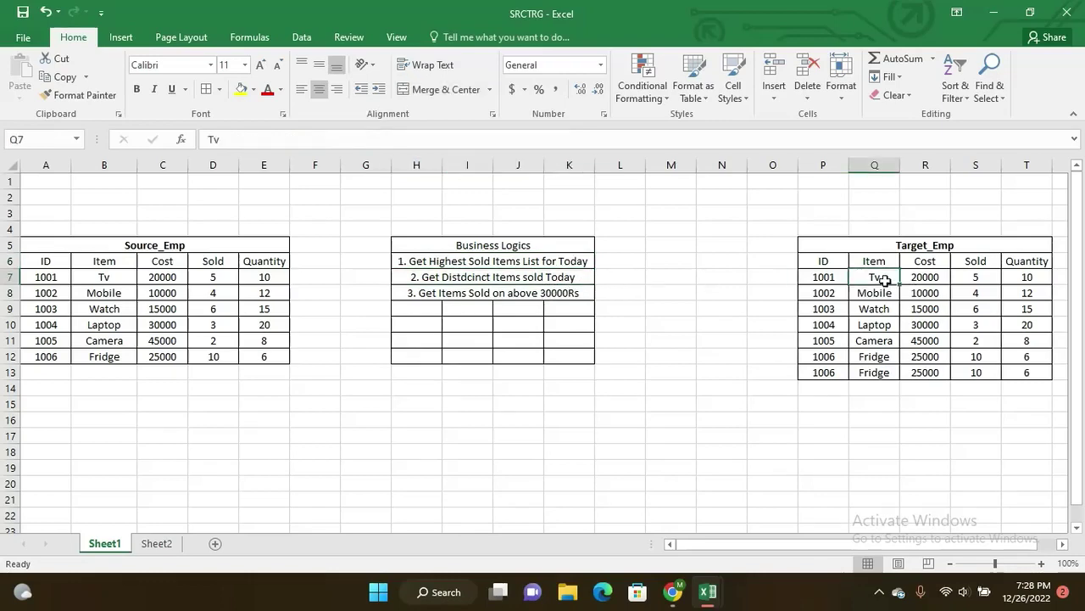
pyautogui.click(886, 294)
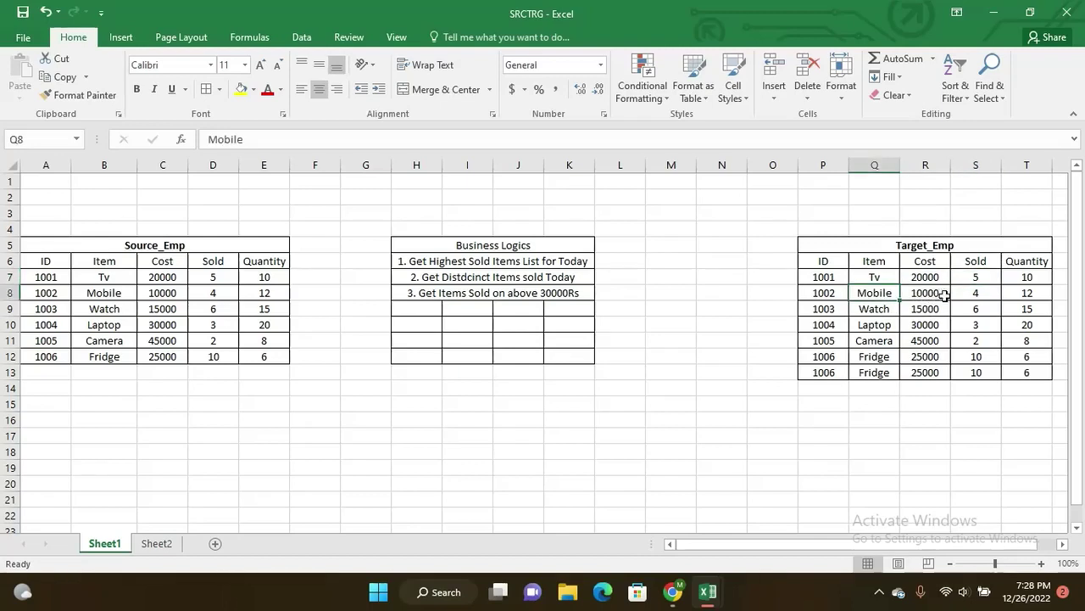
pyautogui.click(965, 294)
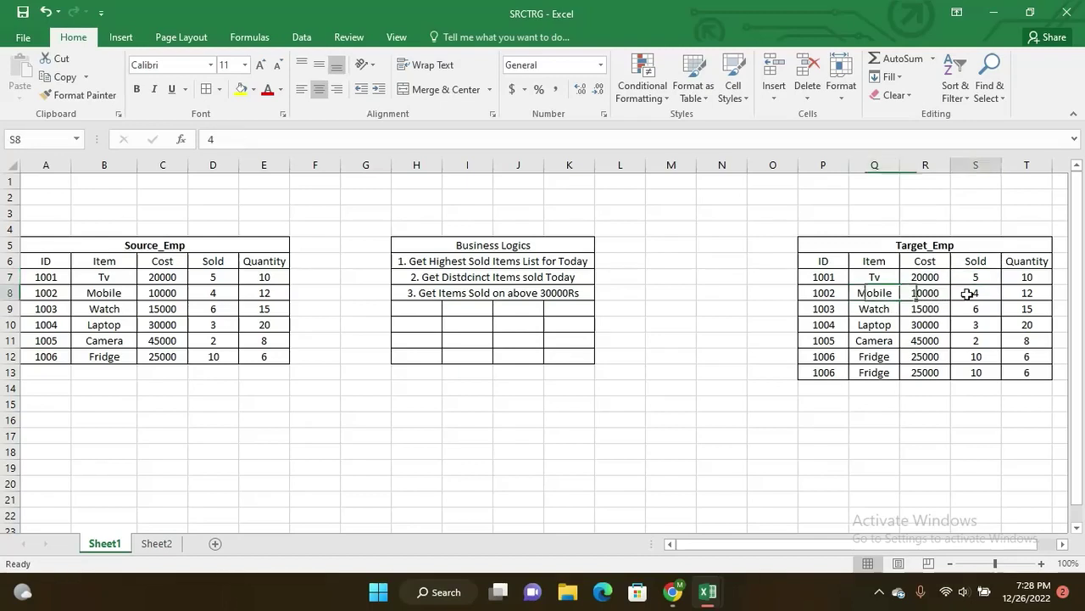
pyautogui.moveTo(985, 277); pyautogui.dragTo(981, 372)
pyautogui.click(882, 279)
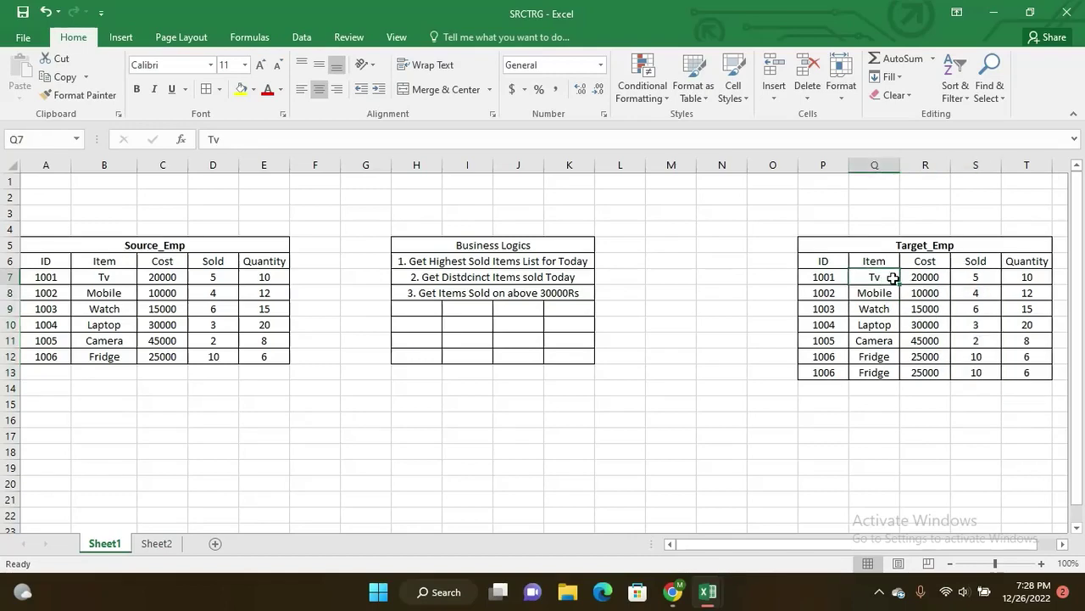
pyautogui.moveTo(893, 278); pyautogui.dragTo(883, 372)
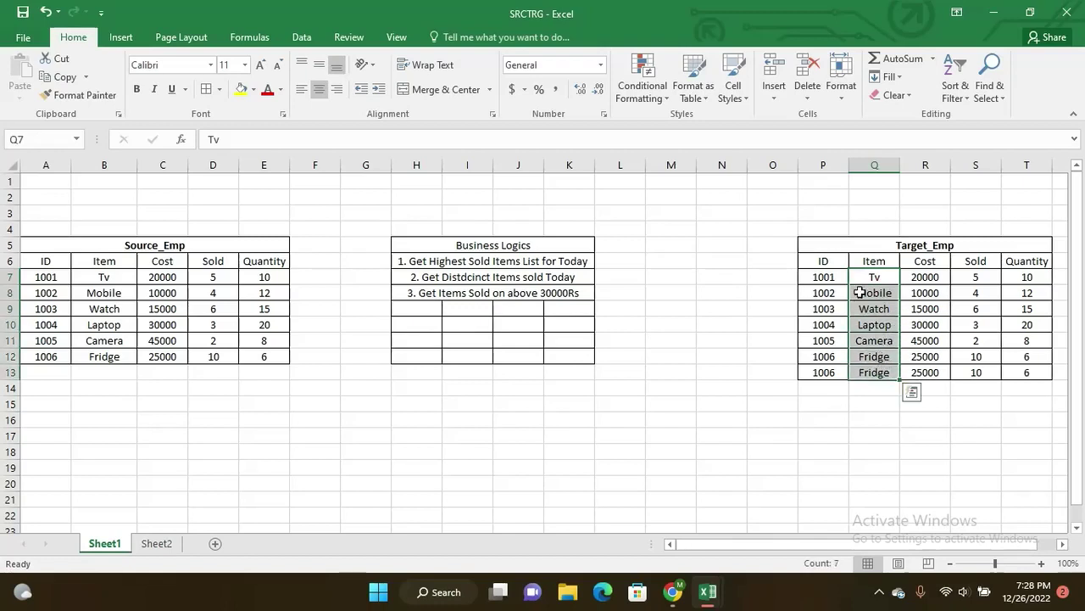
pyautogui.click(542, 282)
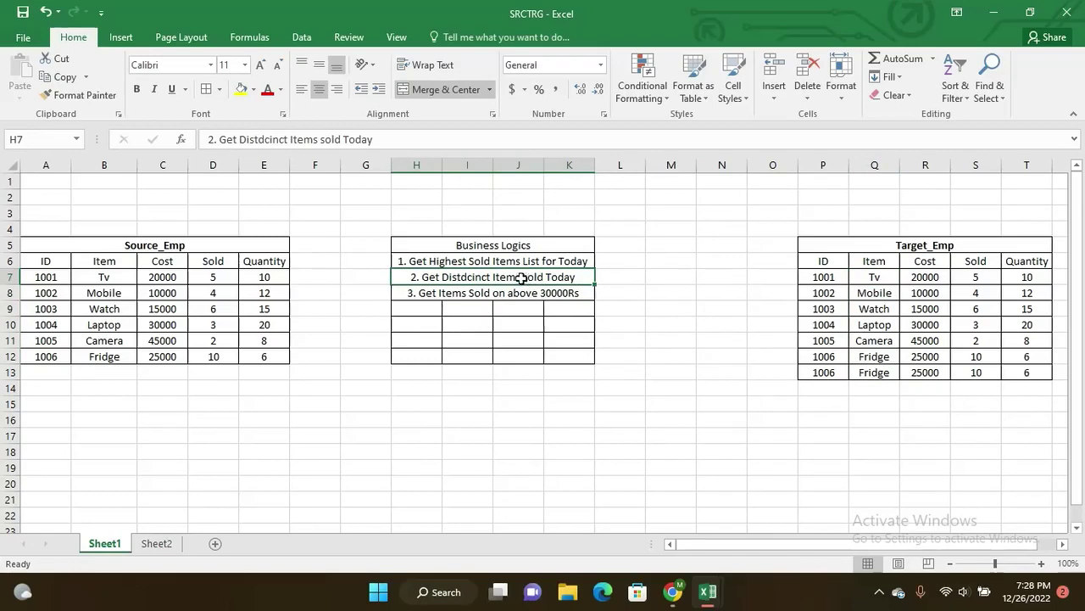
pyautogui.click(507, 293)
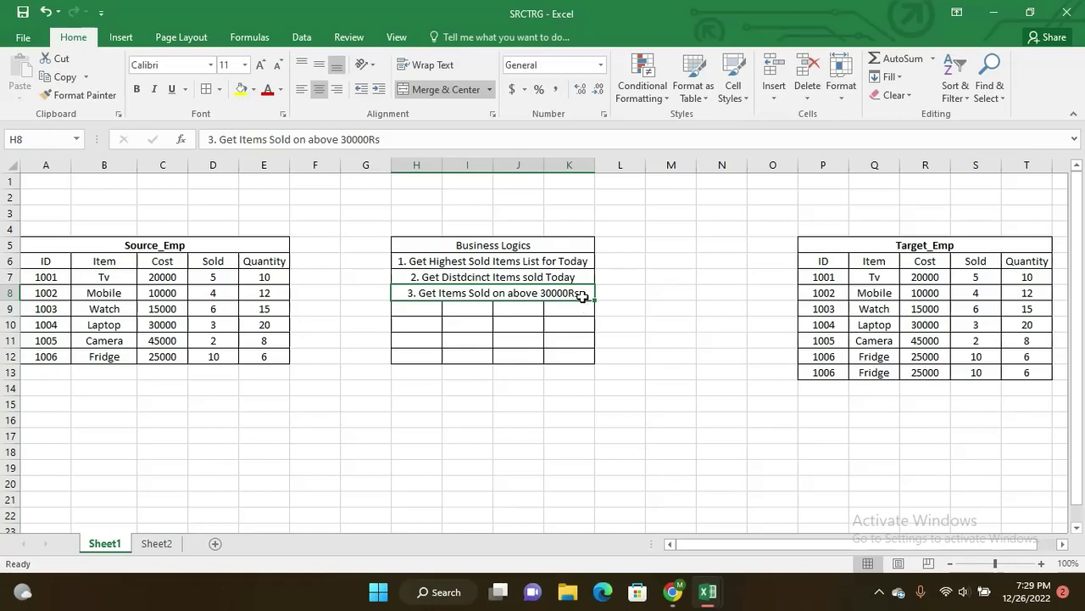
pyautogui.moveTo(871, 275); pyautogui.dragTo(874, 375)
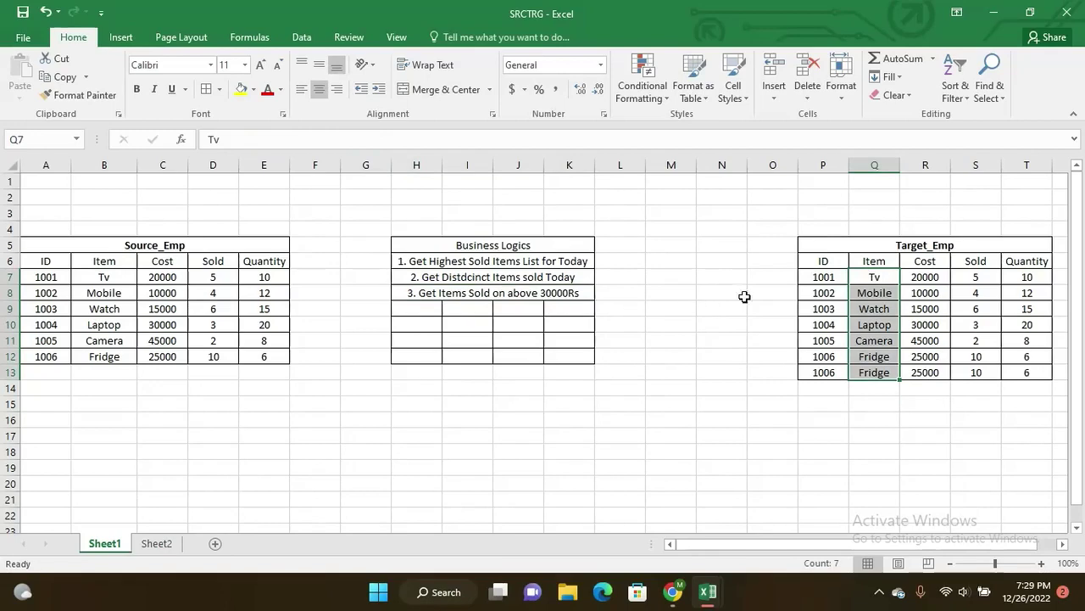
pyautogui.click(578, 294)
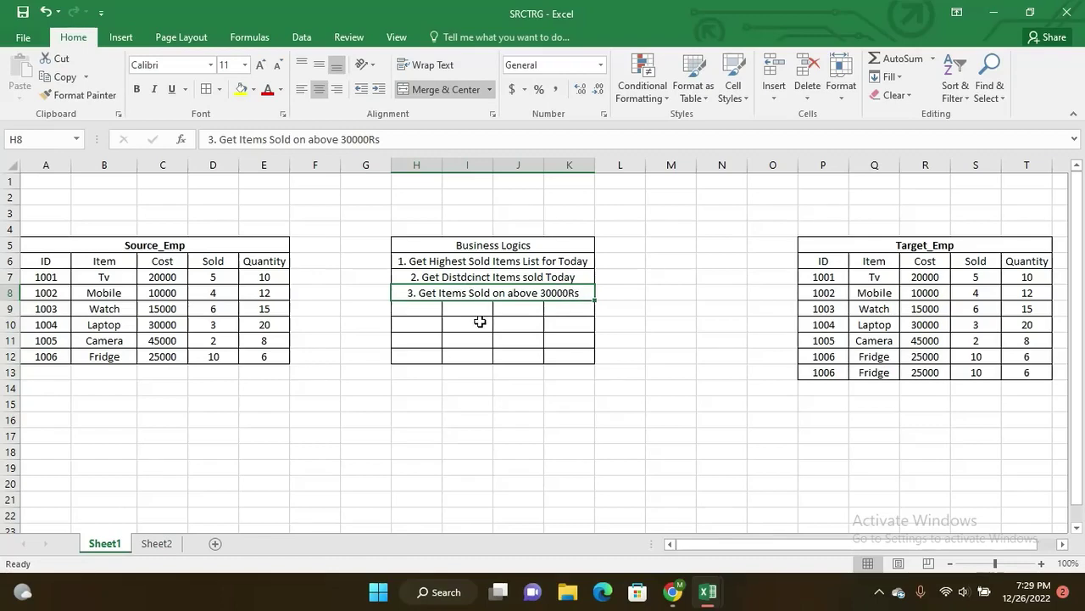
# - Merge & Center H9:K9 and H10:K12 below the three business logic rules
pyautogui.moveTo(426, 310); pyautogui.dragTo(567, 311)
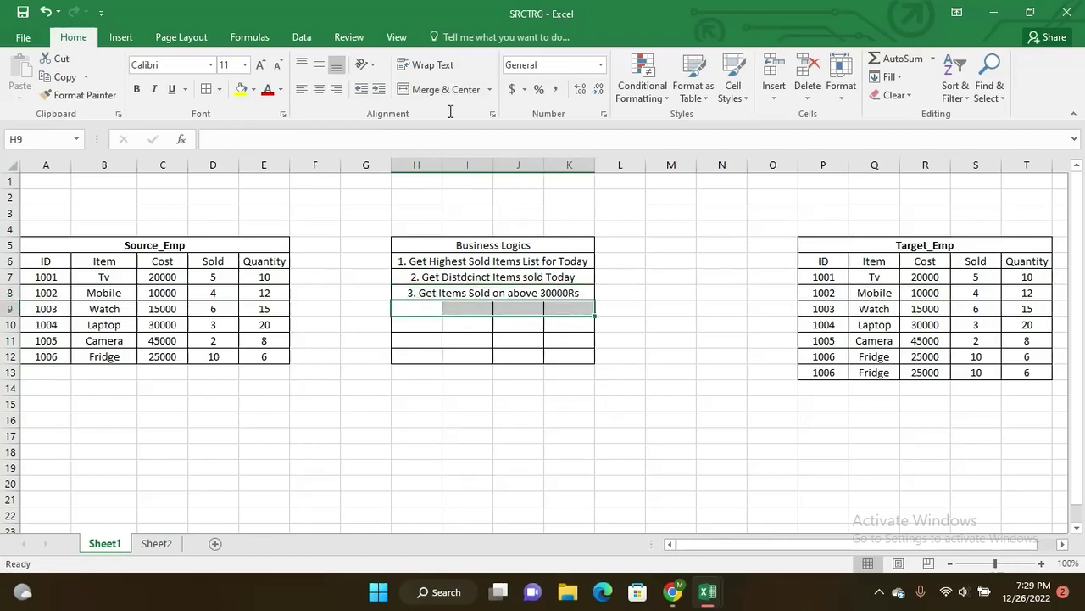
pyautogui.click(432, 89)
pyautogui.moveTo(420, 324); pyautogui.dragTo(560, 363)
pyautogui.click(455, 91)
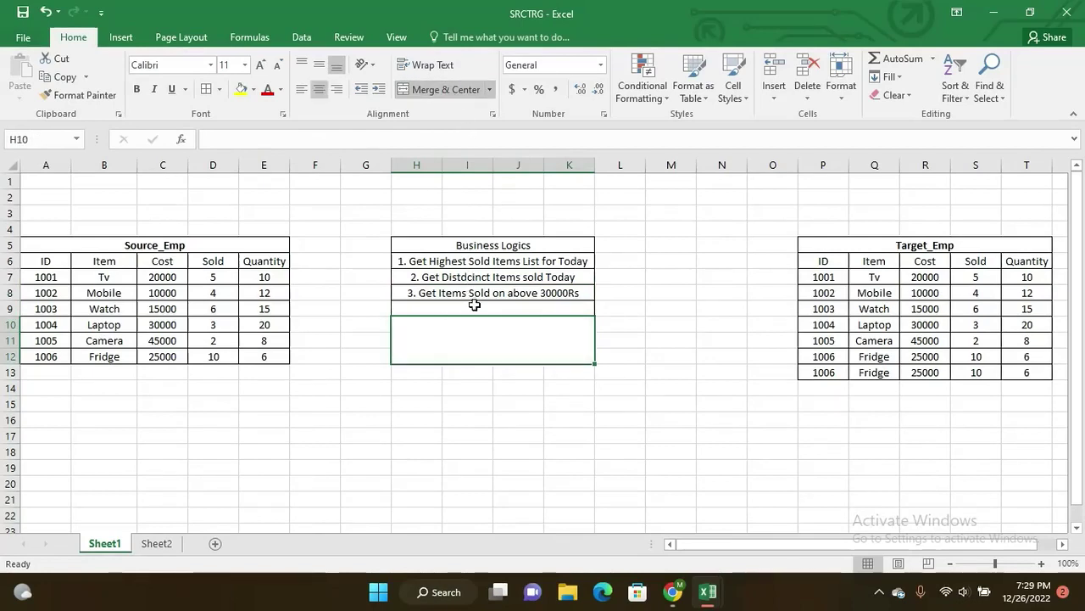
pyautogui.click(479, 308)
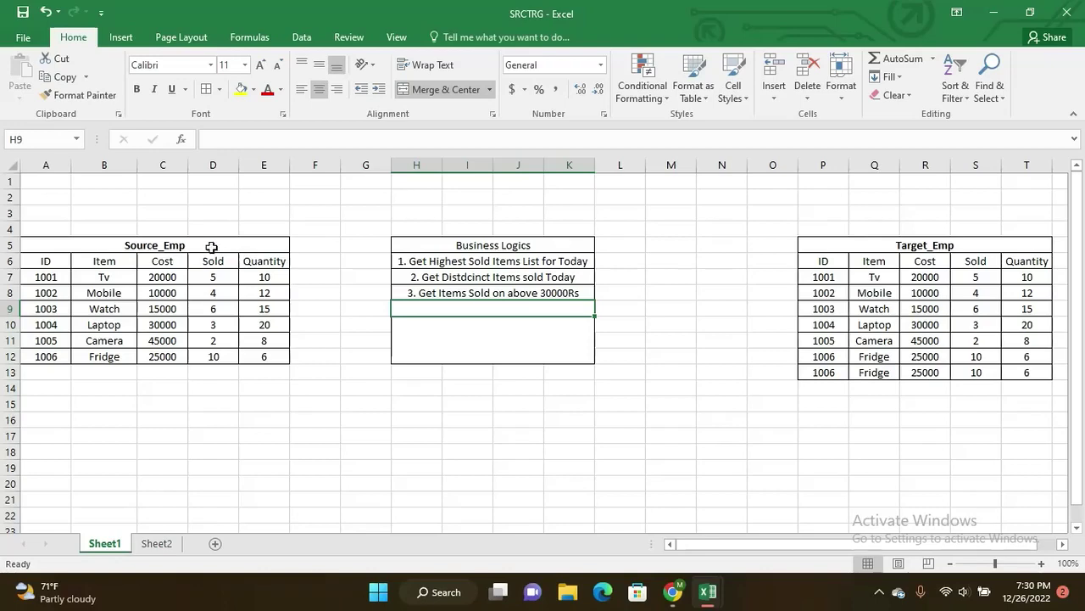
pyautogui.moveTo(211, 246); pyautogui.dragTo(255, 355)
pyautogui.moveTo(528, 246); pyautogui.dragTo(529, 348)
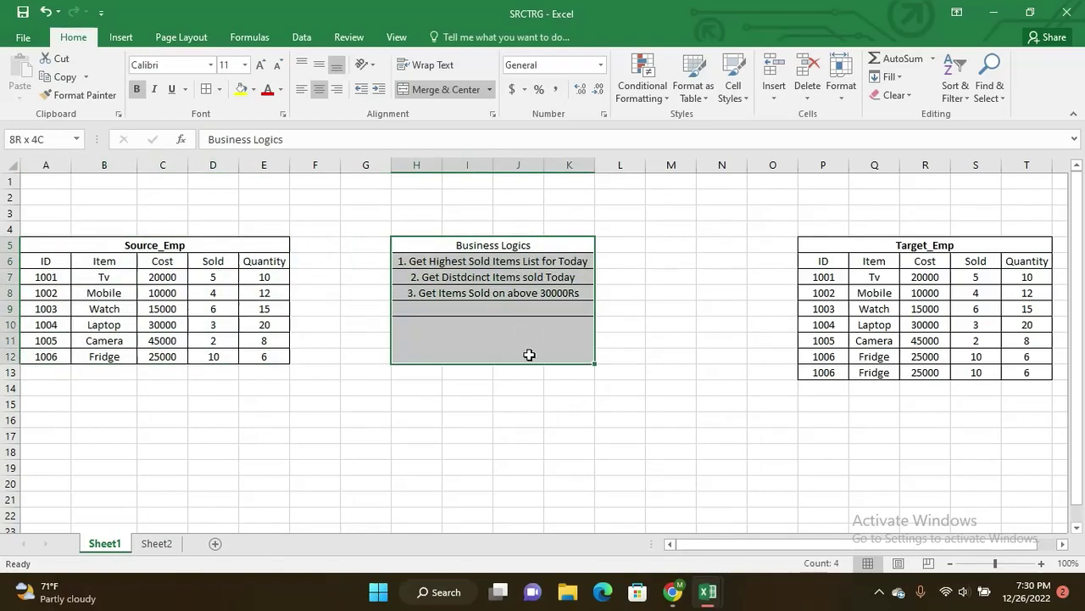
pyautogui.moveTo(941, 248); pyautogui.dragTo(937, 378)
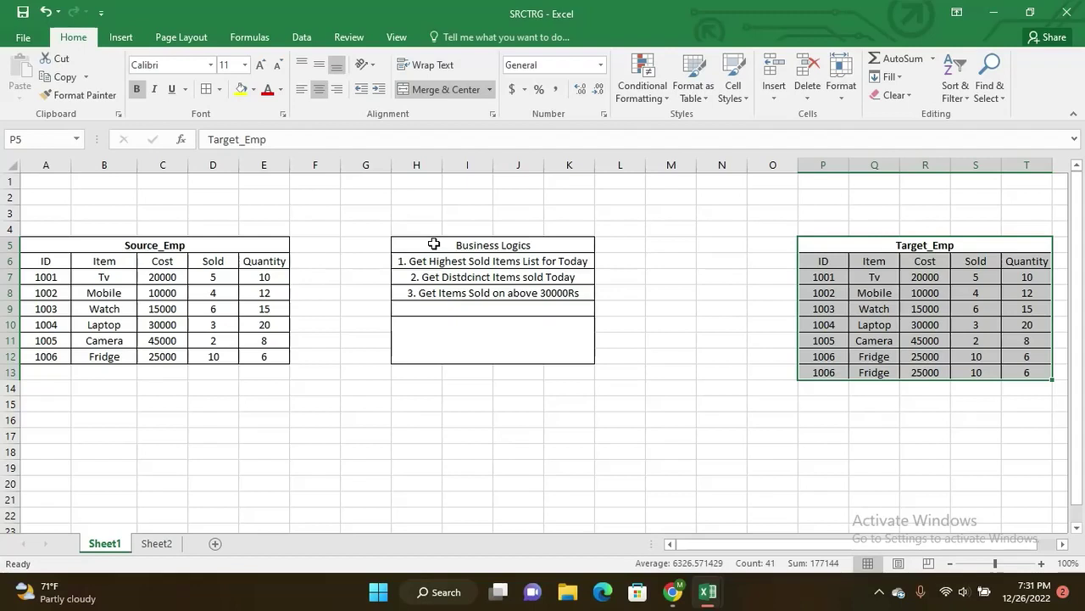
# - Switch from the SRCTRG workbook to the Test_Case_Template workbook
pyautogui.click(709, 593)
pyautogui.click(764, 534)
pyautogui.click(703, 593)
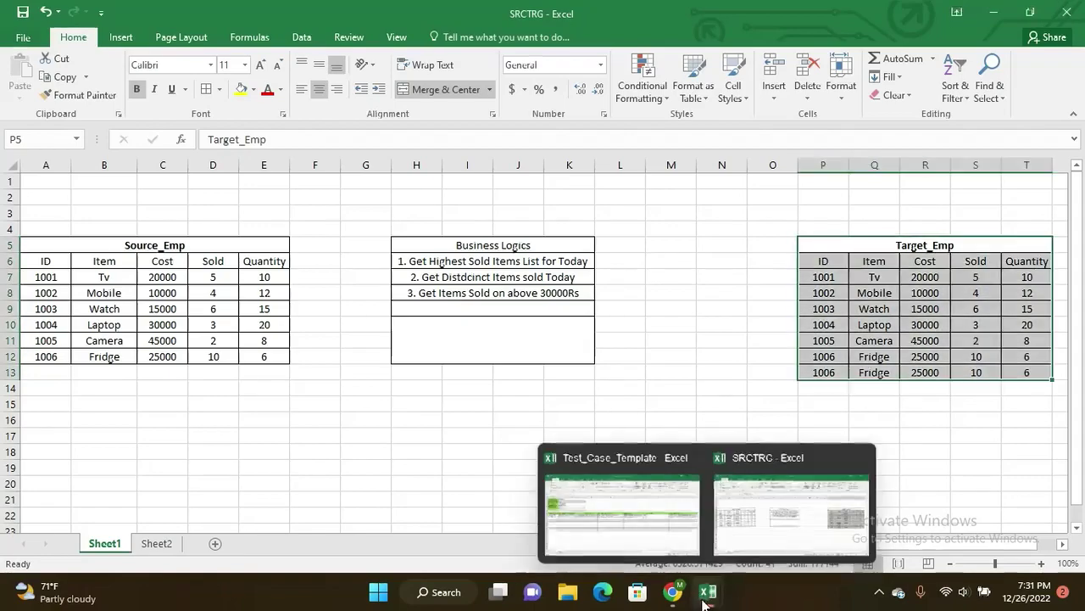
pyautogui.click(640, 521)
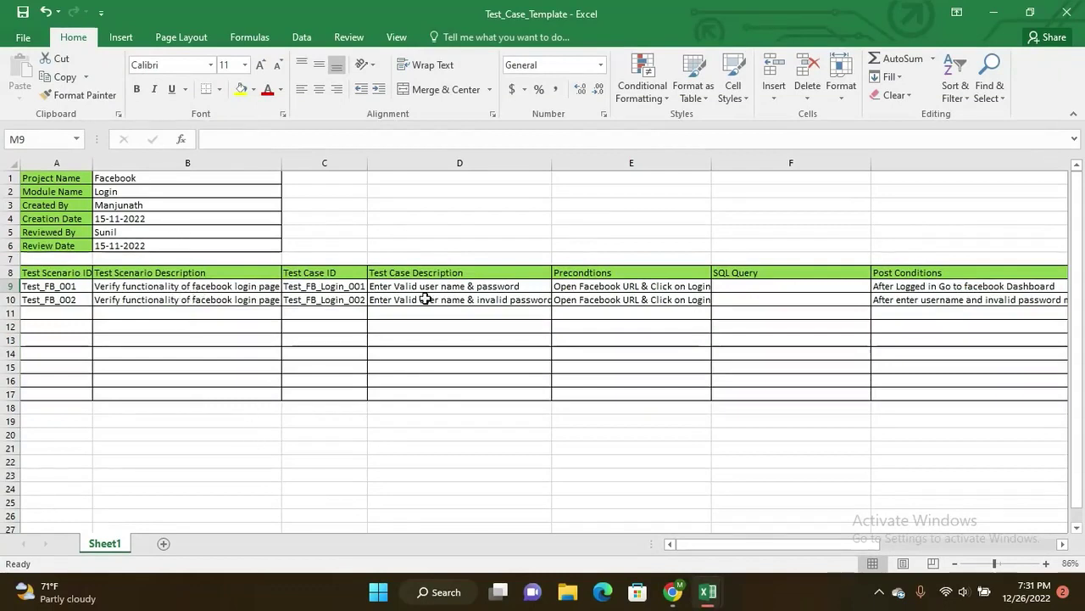
# - Review SQL Query cells F9–F12 for Test_FB_001 and Test_FB_002, then return to the SQL Master YouTube channel
pyautogui.click(767, 286)
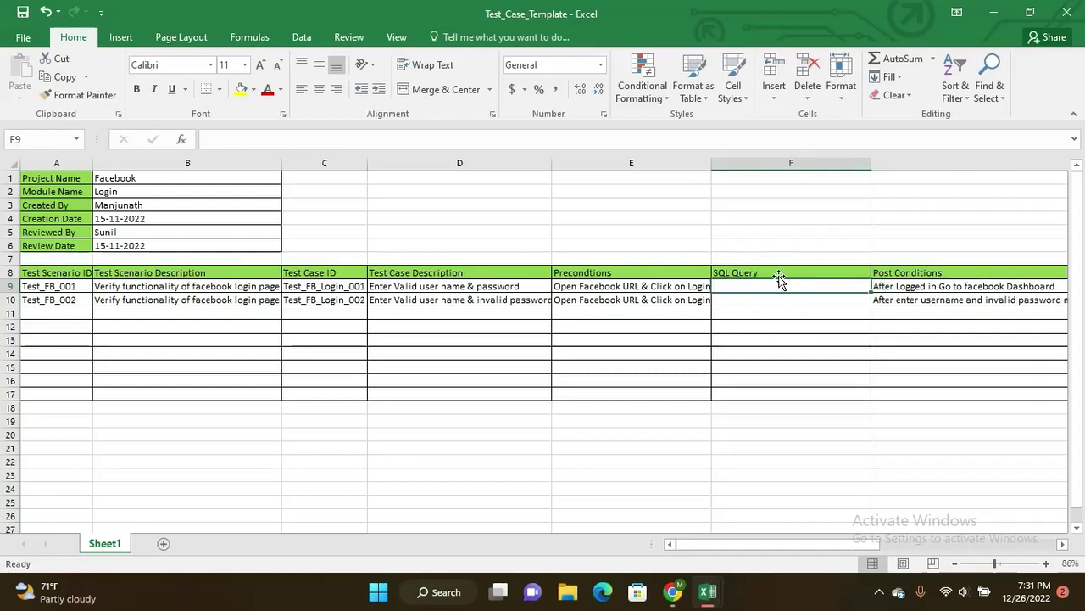
pyautogui.click(743, 301)
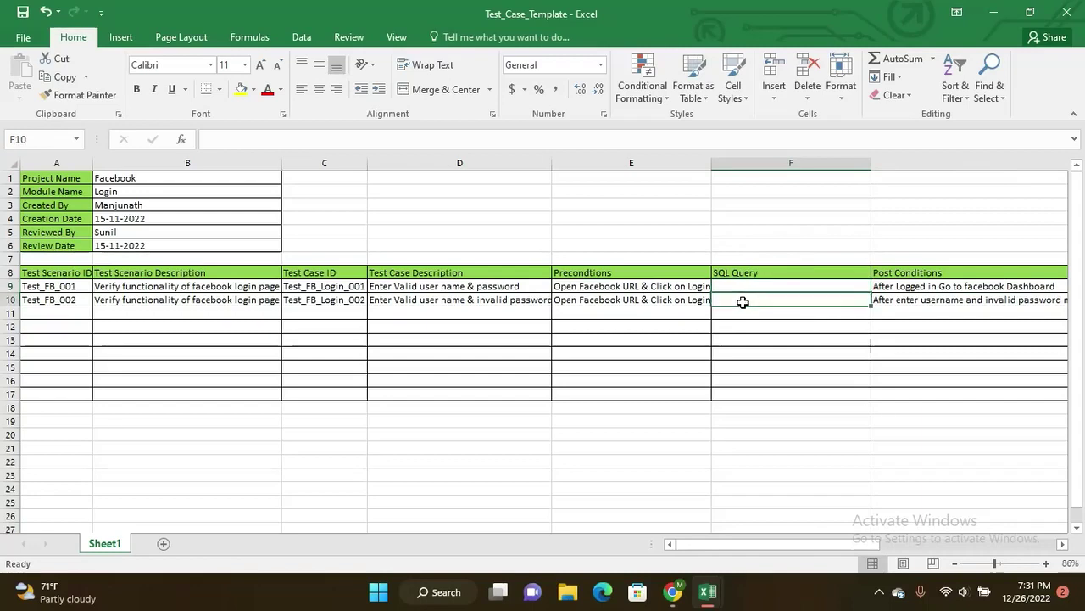
pyautogui.click(742, 311)
pyautogui.click(743, 323)
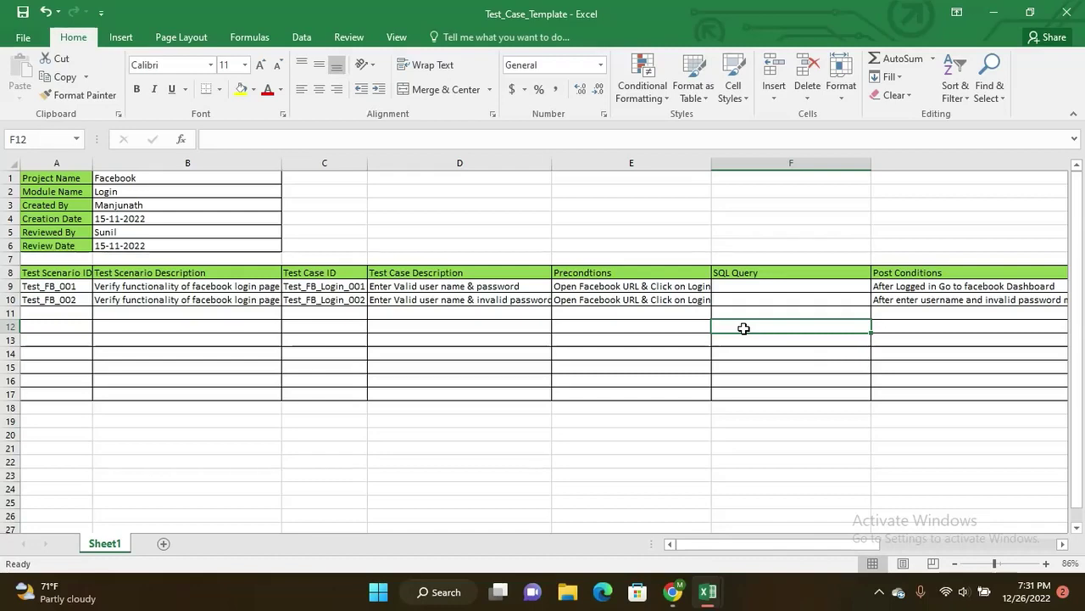
pyautogui.click(673, 591)
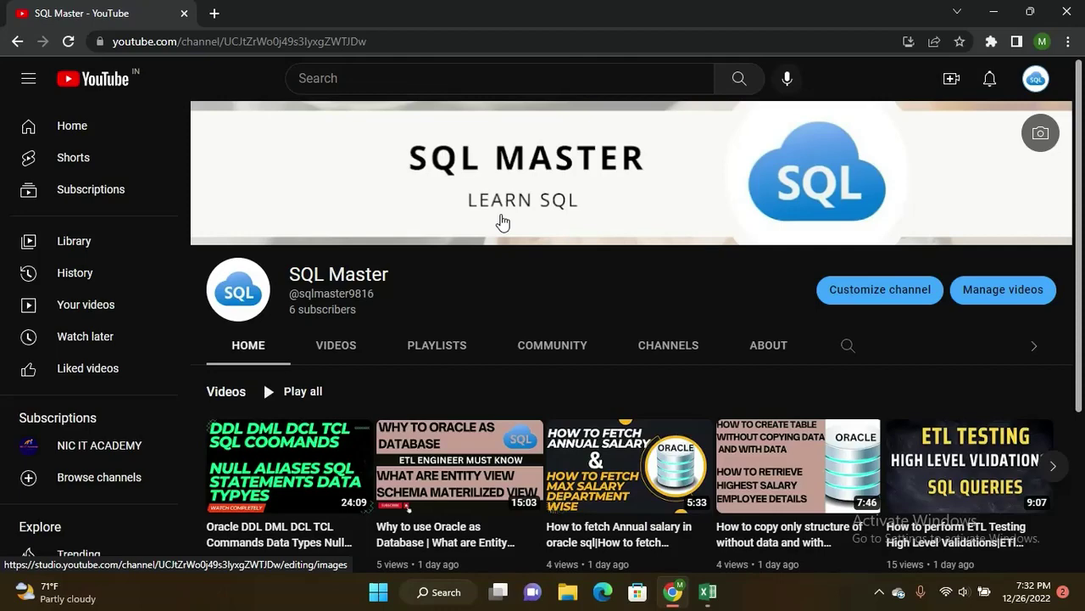
pyautogui.click(880, 592)
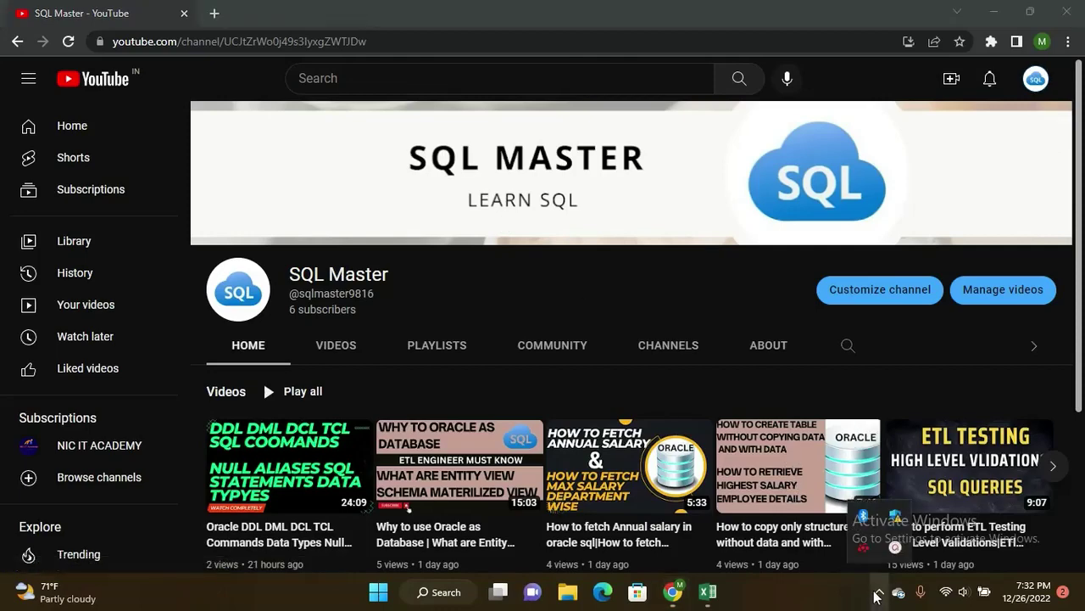
pyautogui.click(885, 552)
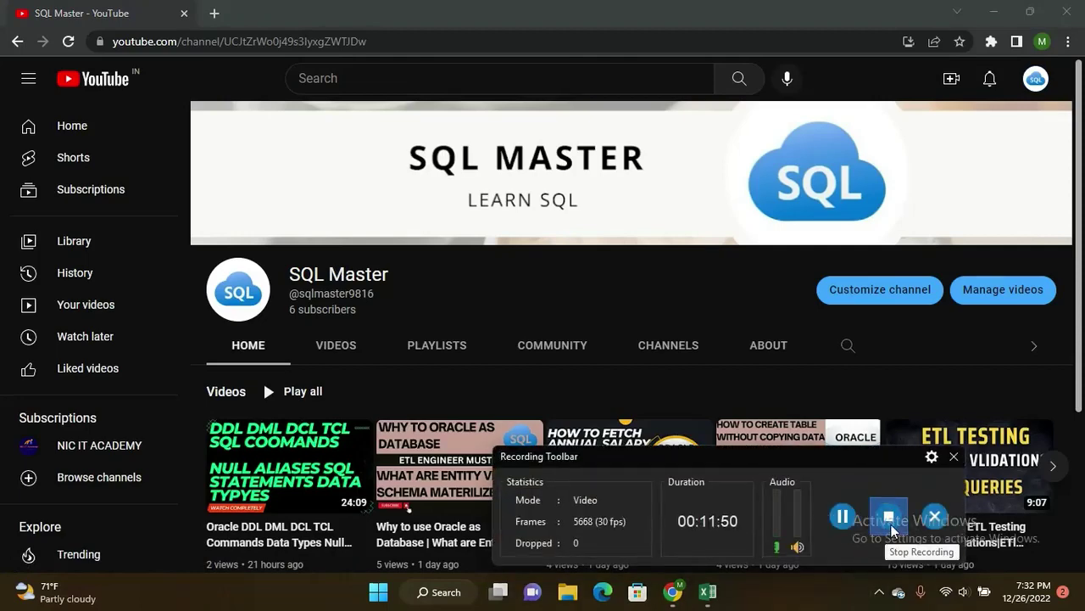